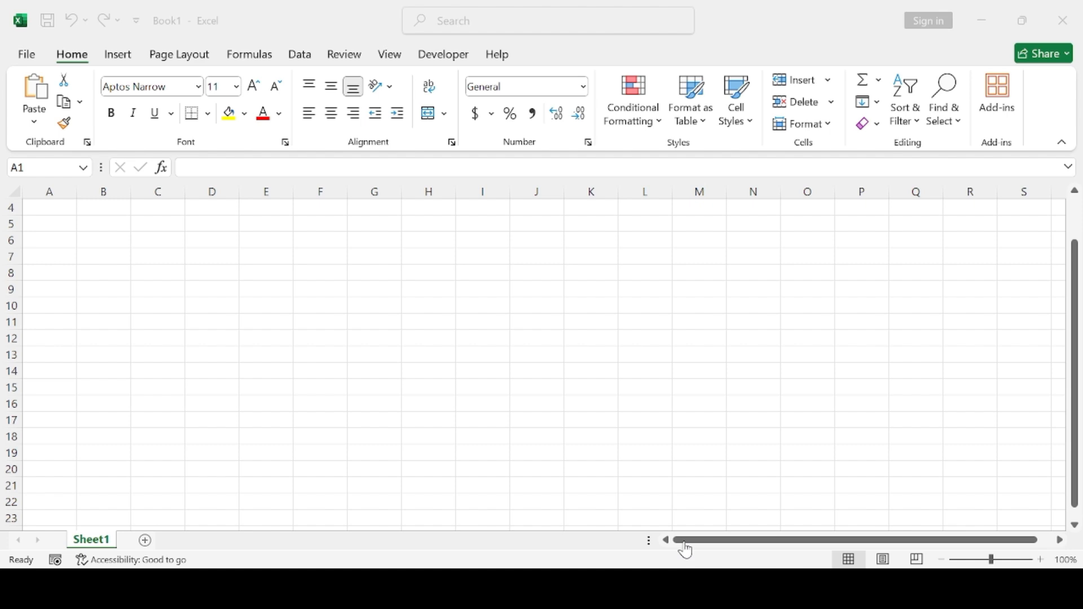
# Rename the Sheet1 worksheet as Revenue
pyautogui.click(699, 587)
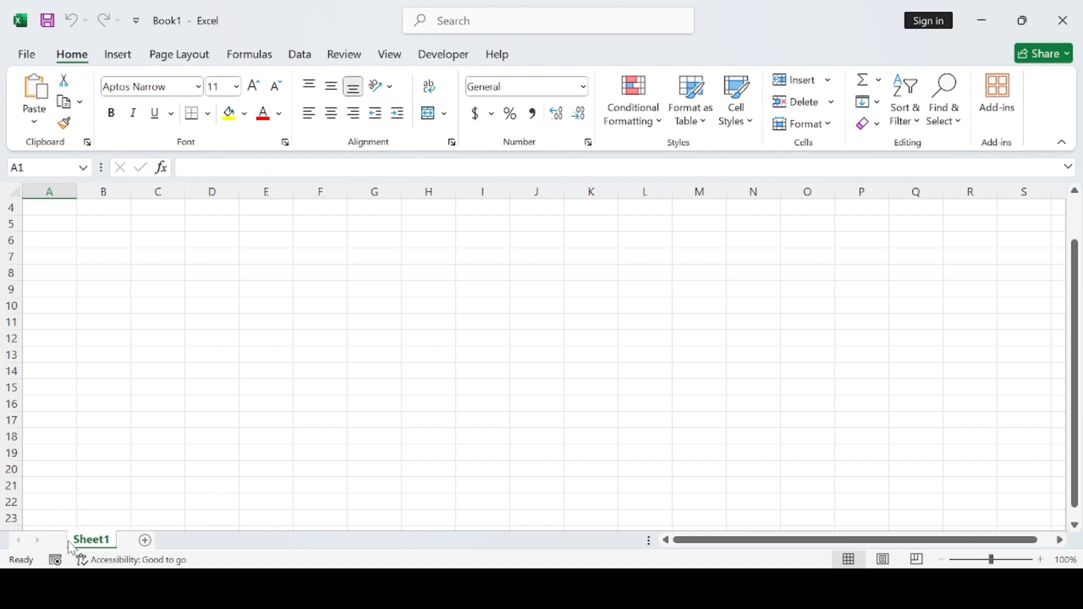
pyautogui.doubleClick(96, 541)
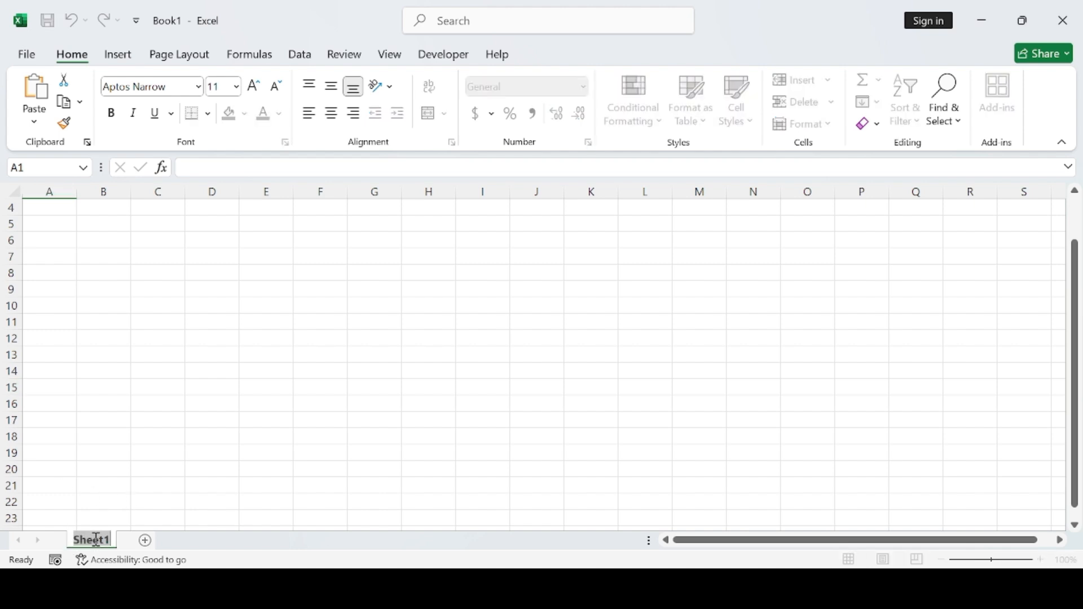
pyautogui.write('reve')
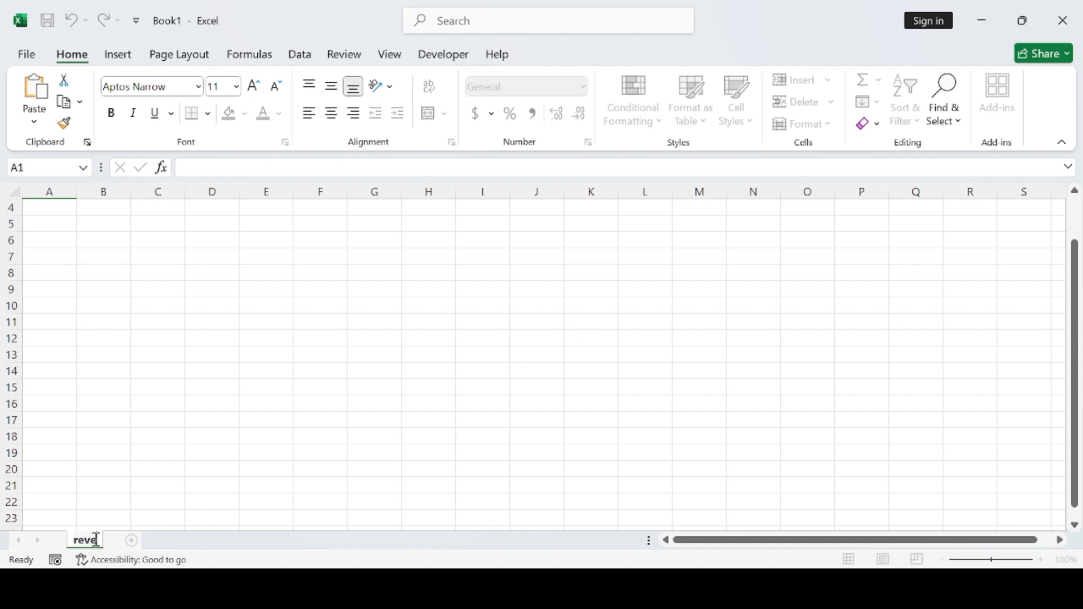
pyautogui.press('BackSpace')
pyautogui.press('BackSpace')
pyautogui.write('evenue')
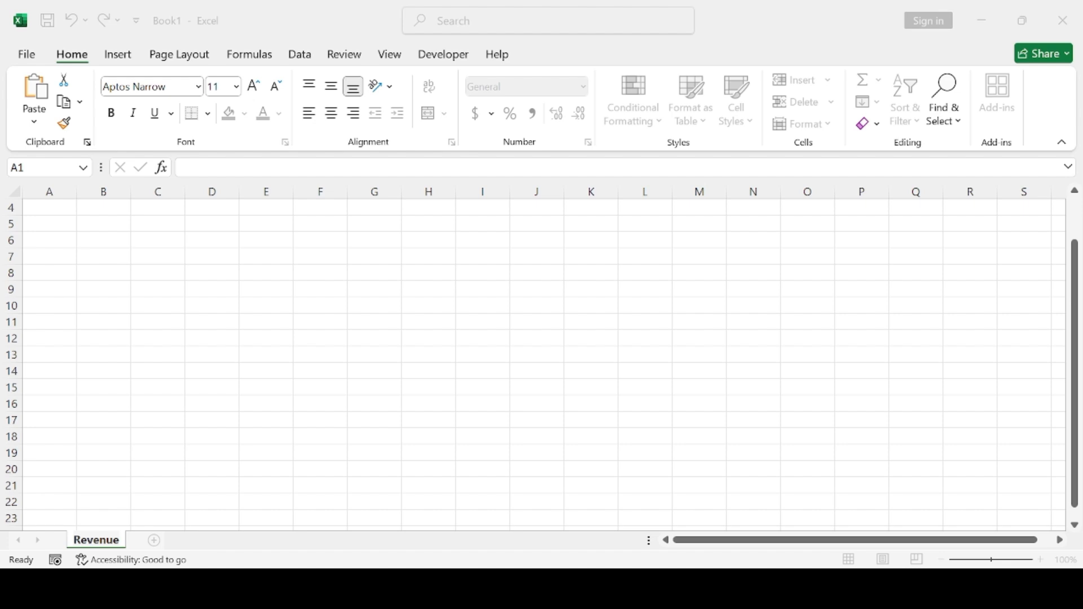
pyautogui.click(475, 360)
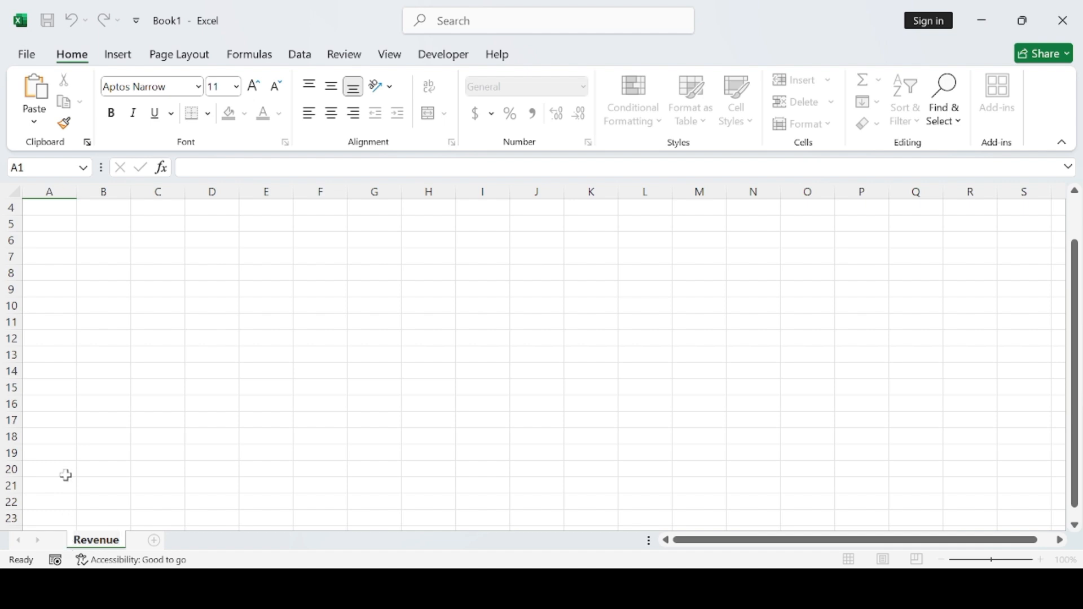
pyautogui.click(34, 202)
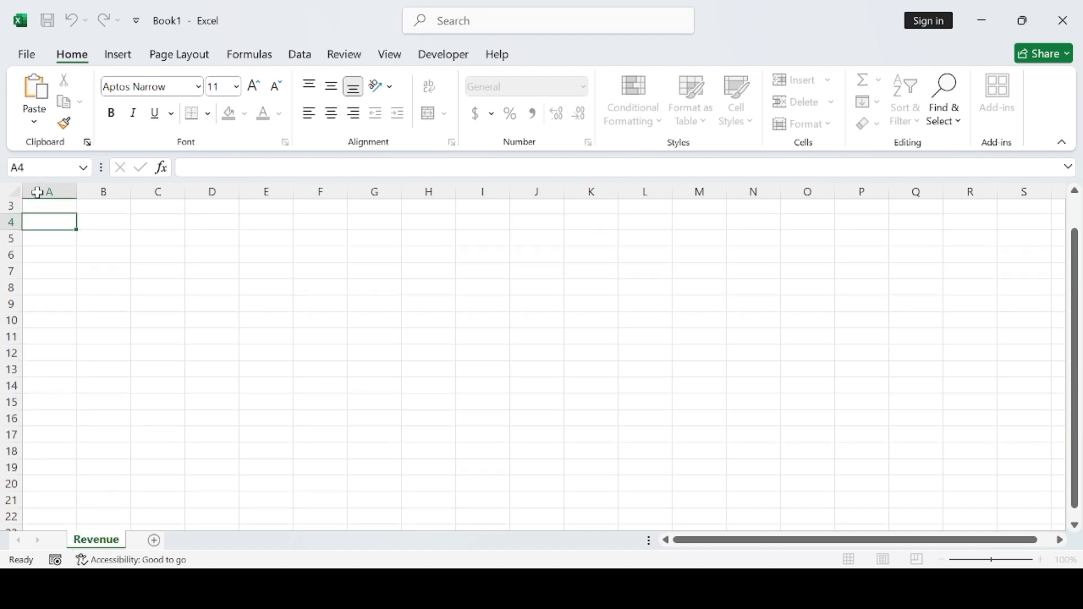
# Enter the column headings Date in cell B4 and Description in cell C4
pyautogui.moveTo(38, 192); pyautogui.dragTo(46, 170)
pyautogui.click(157, 354)
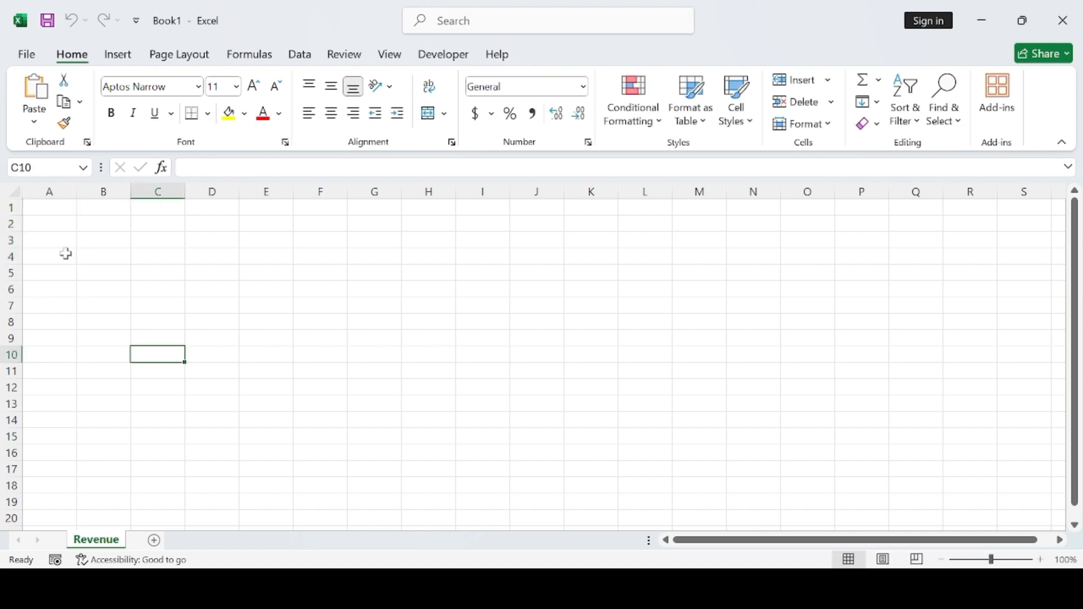
pyautogui.hotkey('alt', 'Tab')
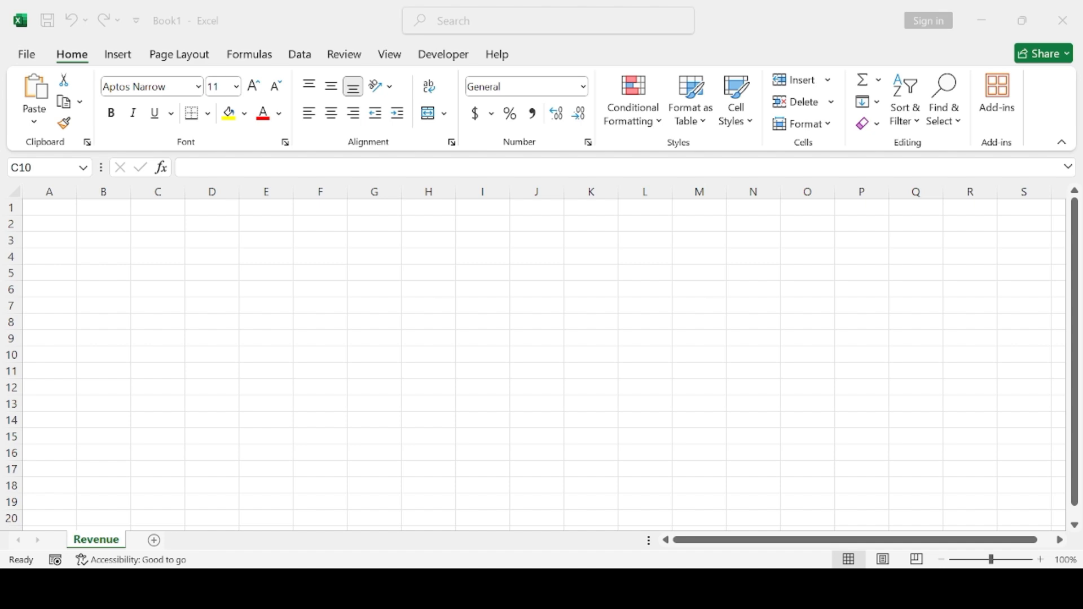
pyautogui.hotkey('alt', 'Tab')
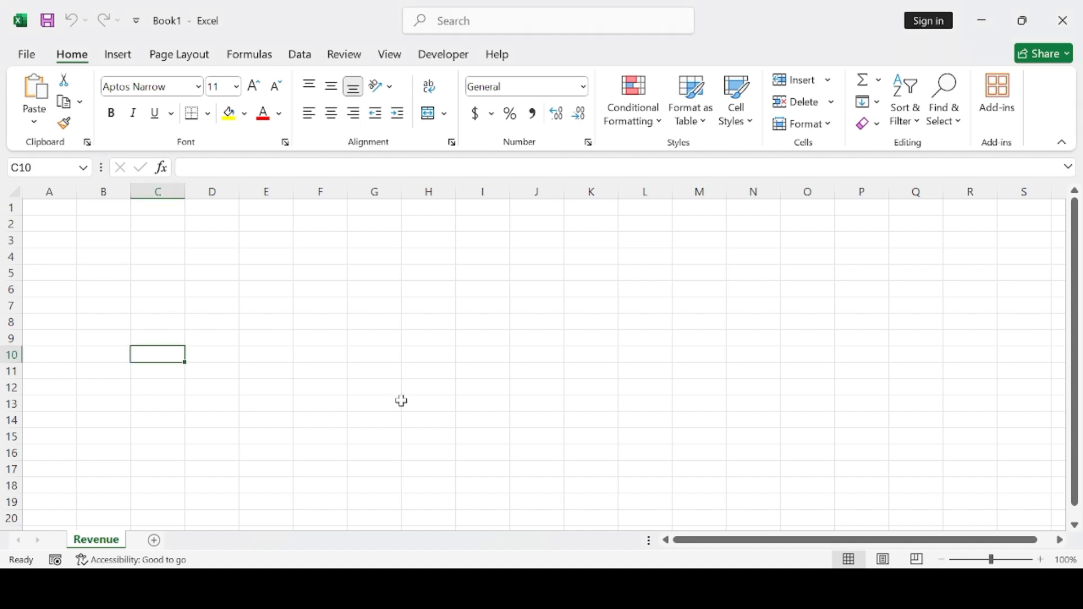
pyautogui.click(93, 259)
pyautogui.write('Date')
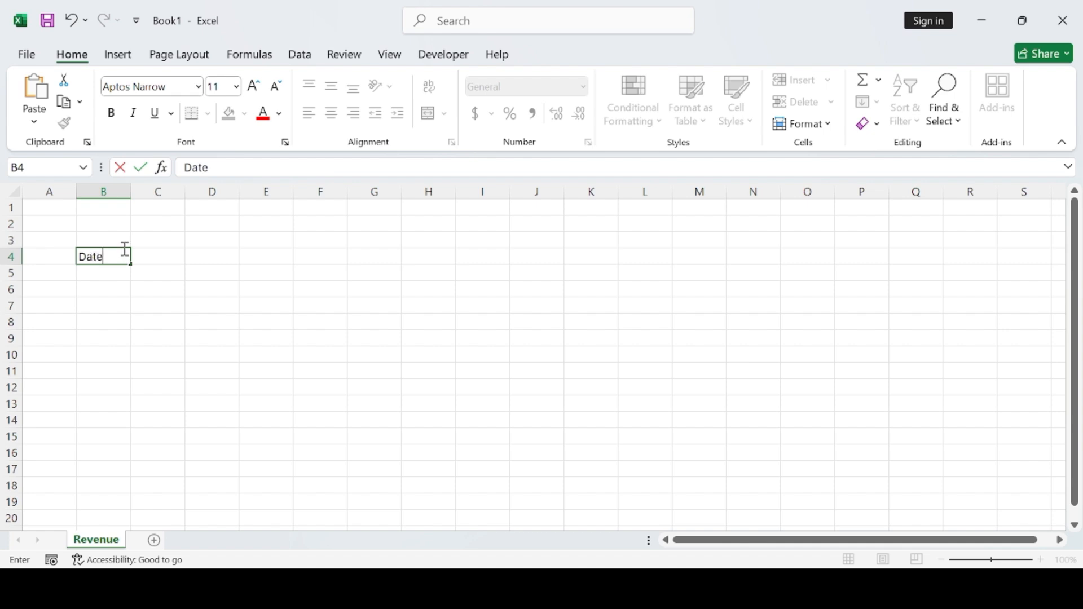
pyautogui.click(149, 259)
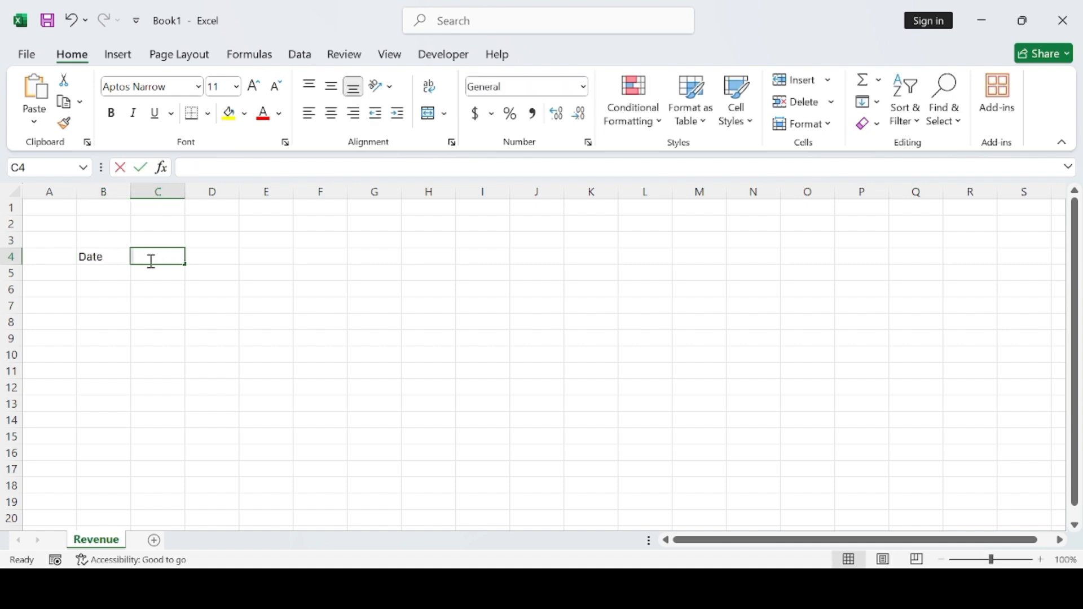
pyautogui.write('DD')
pyautogui.press('BackSpace')
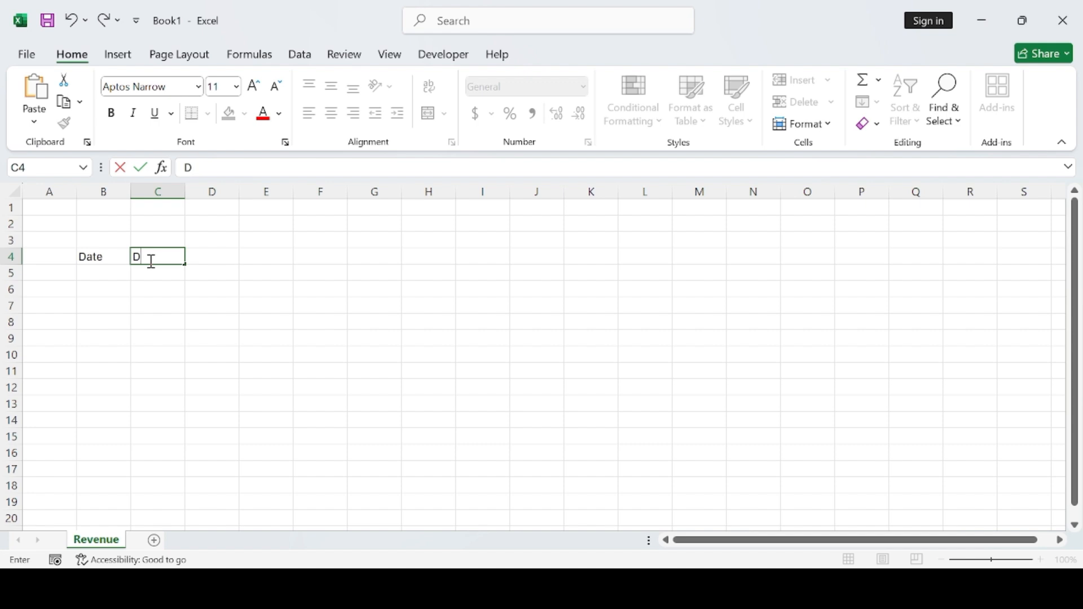
pyautogui.write('escription')
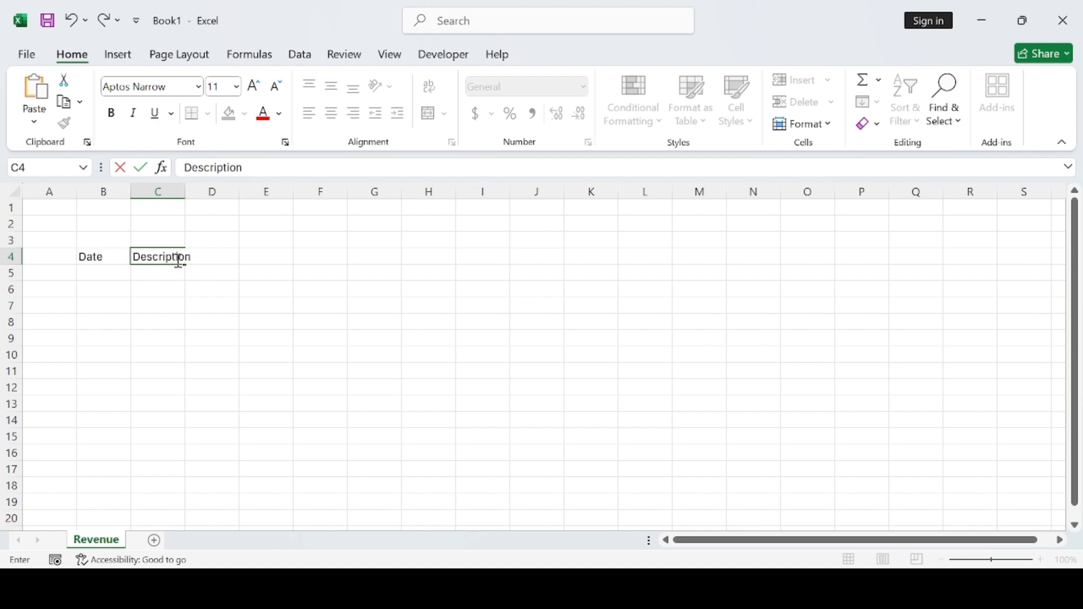
pyautogui.press('F2')
# Enter the column headings catagories in cell D4 and Amount in cell E4
pyautogui.click(212, 257)
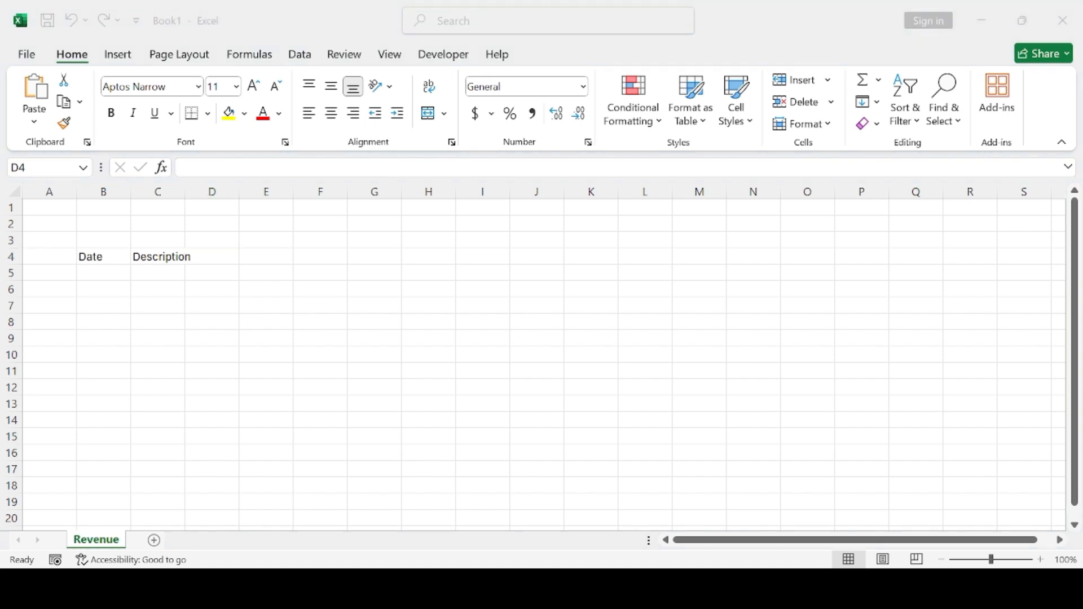
pyautogui.write('c')
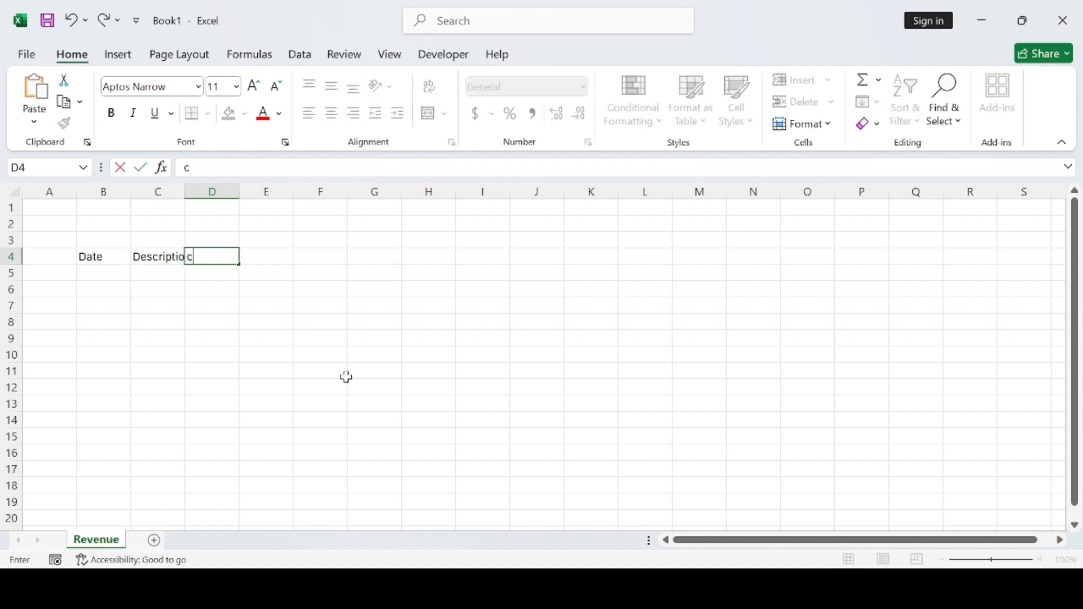
pyautogui.write('atagories')
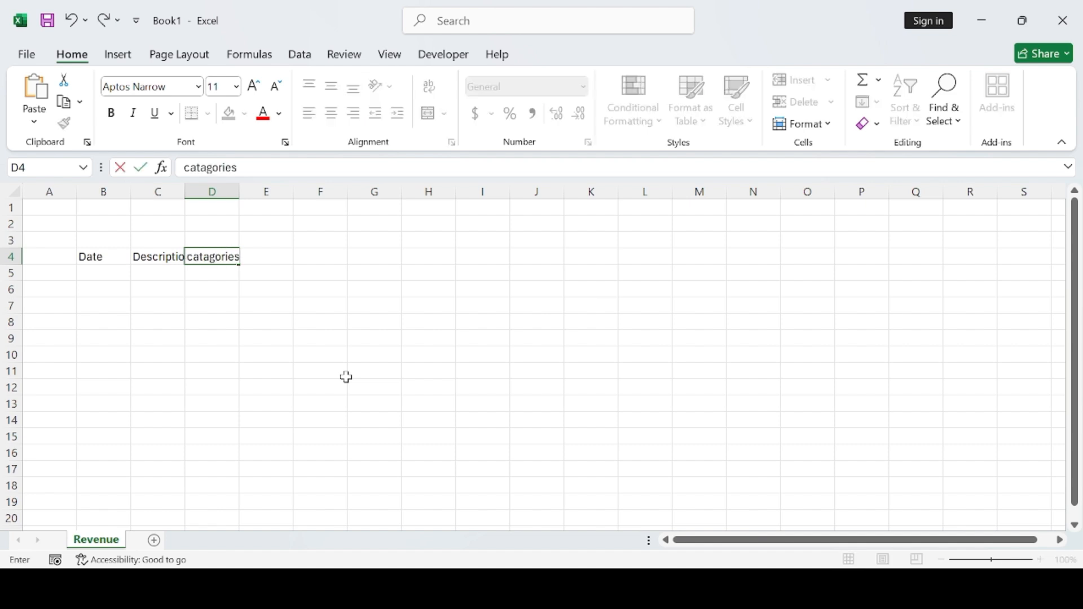
pyautogui.click(277, 269)
pyautogui.click(280, 258)
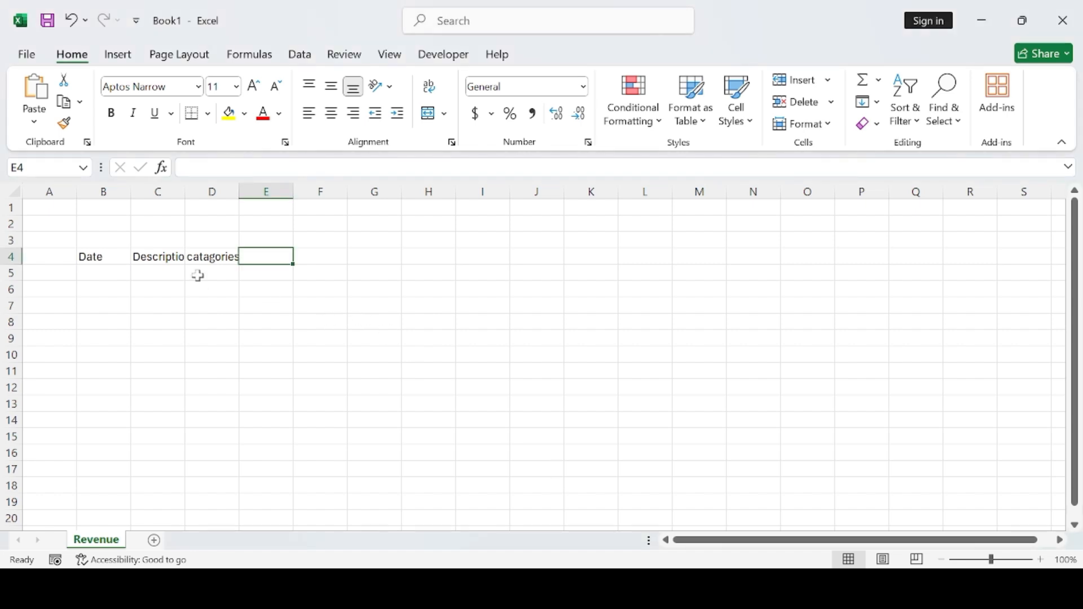
pyautogui.write('A')
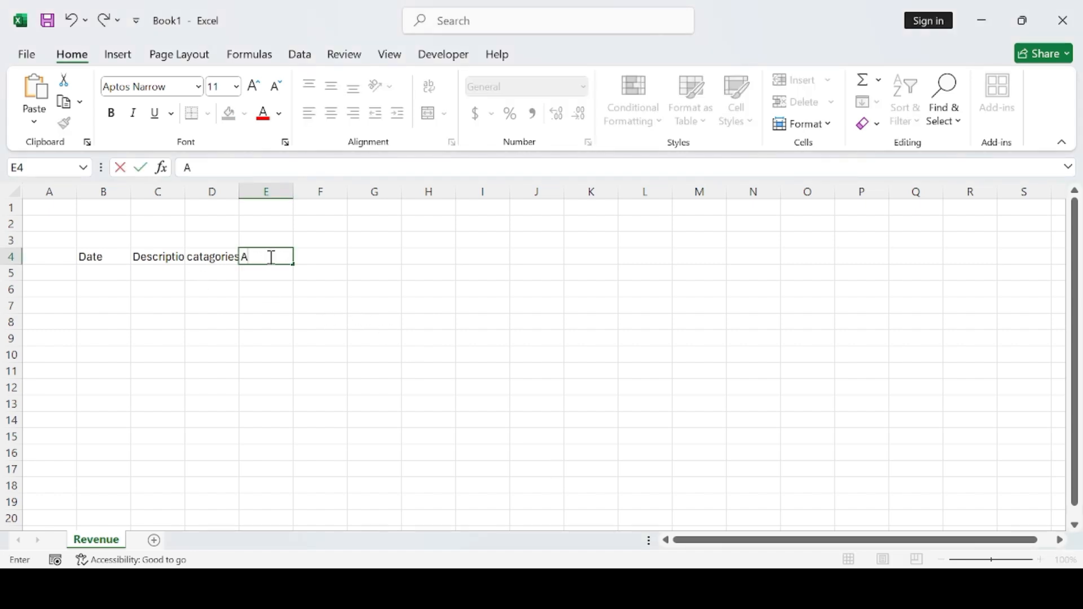
pyautogui.write('mount')
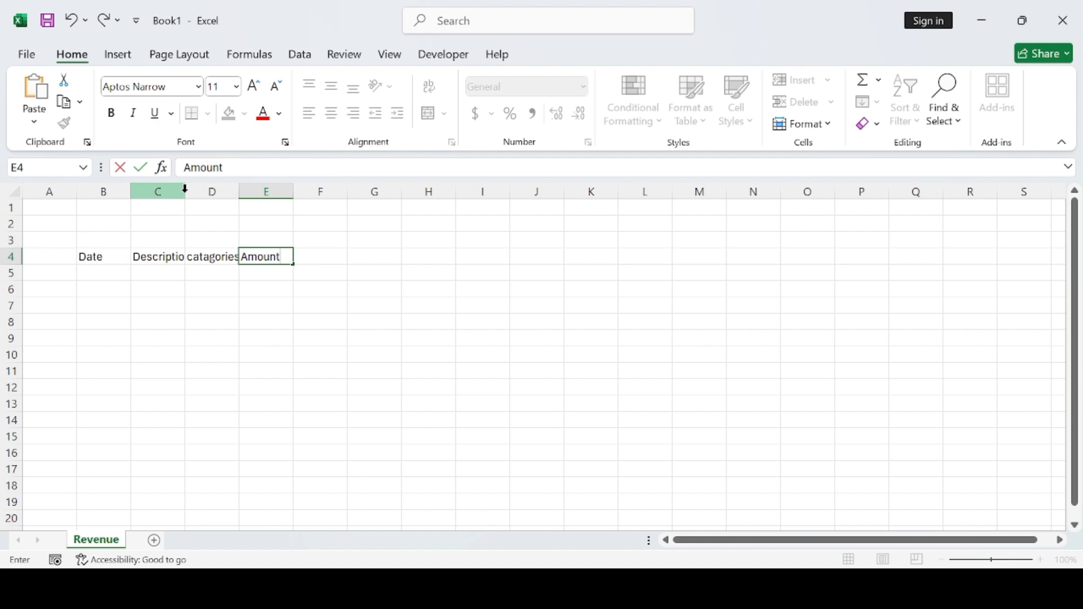
pyautogui.click(183, 222)
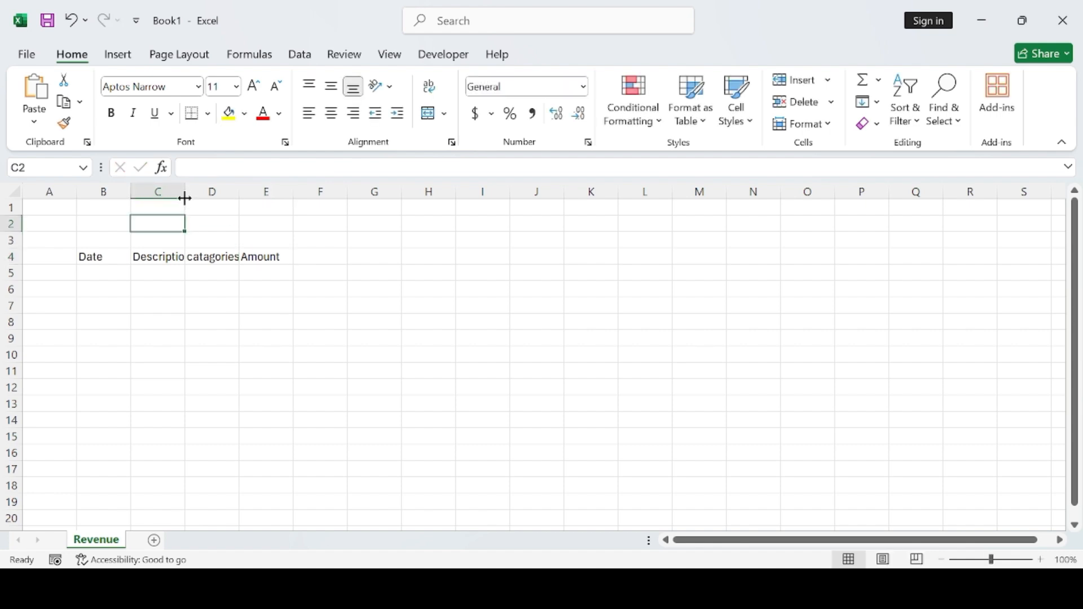
# Widen columns C, D and E to fit their headings, making the Description column by far the widest
pyautogui.moveTo(186, 198); pyautogui.dragTo(481, 196)
pyautogui.click(347, 320)
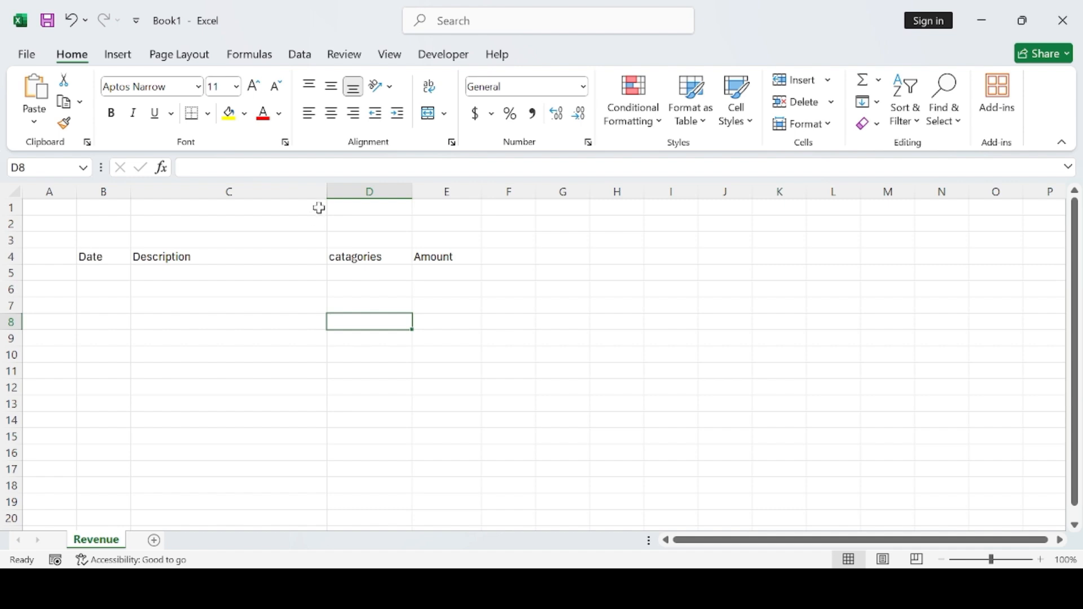
pyautogui.moveTo(327, 191); pyautogui.dragTo(477, 192)
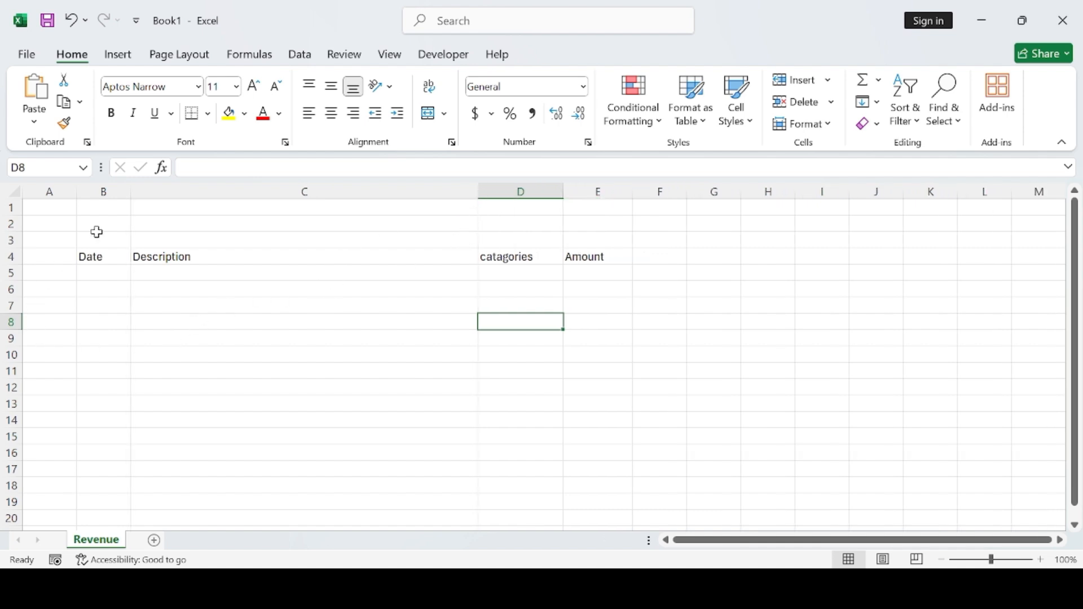
# Convert the range B4:E5 into a table, leaving the option that it has headers off
pyautogui.moveTo(90, 257); pyautogui.dragTo(561, 268)
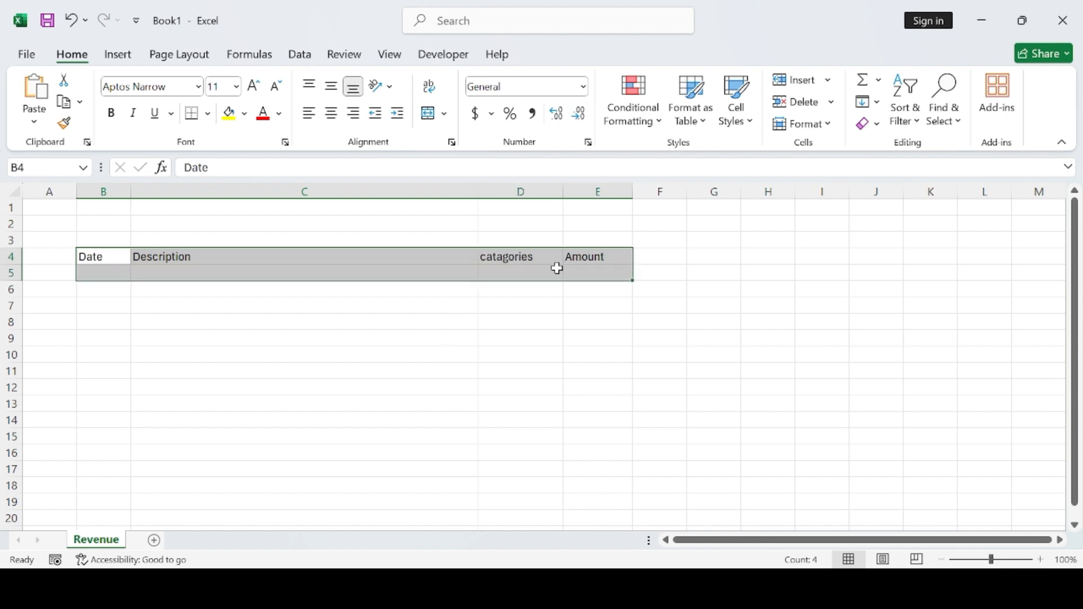
pyautogui.hotkey('ctrl', 't')
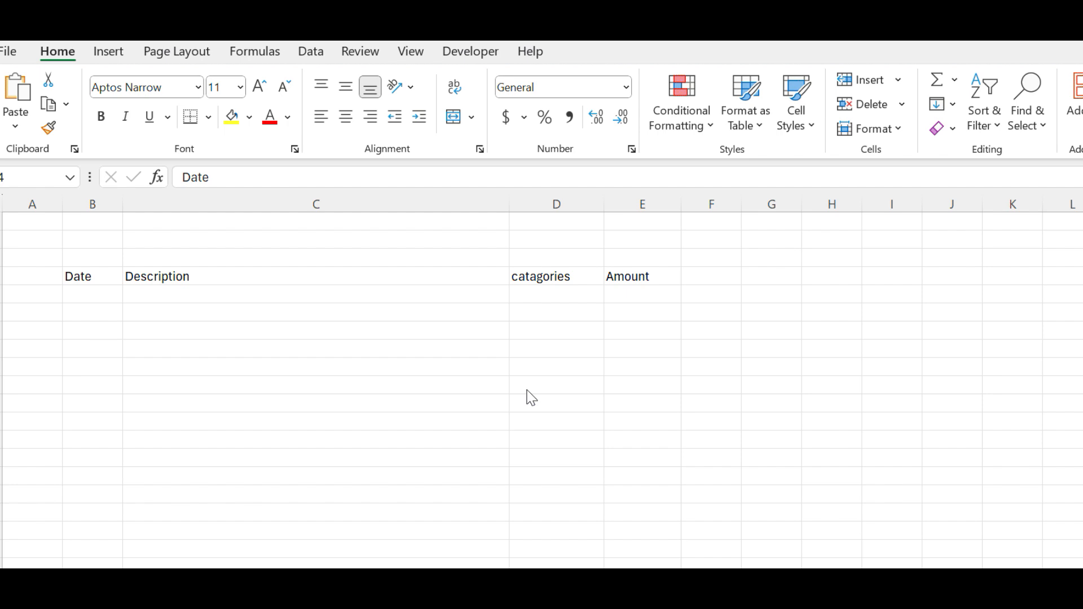
pyautogui.click(73, 273)
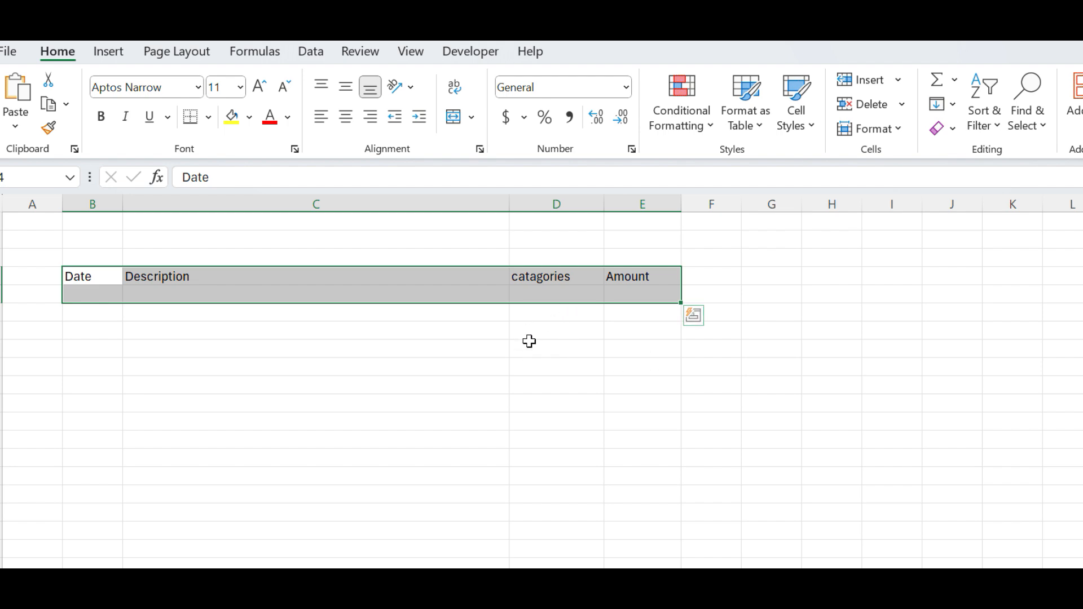
pyautogui.hotkey('ctrl', 't')
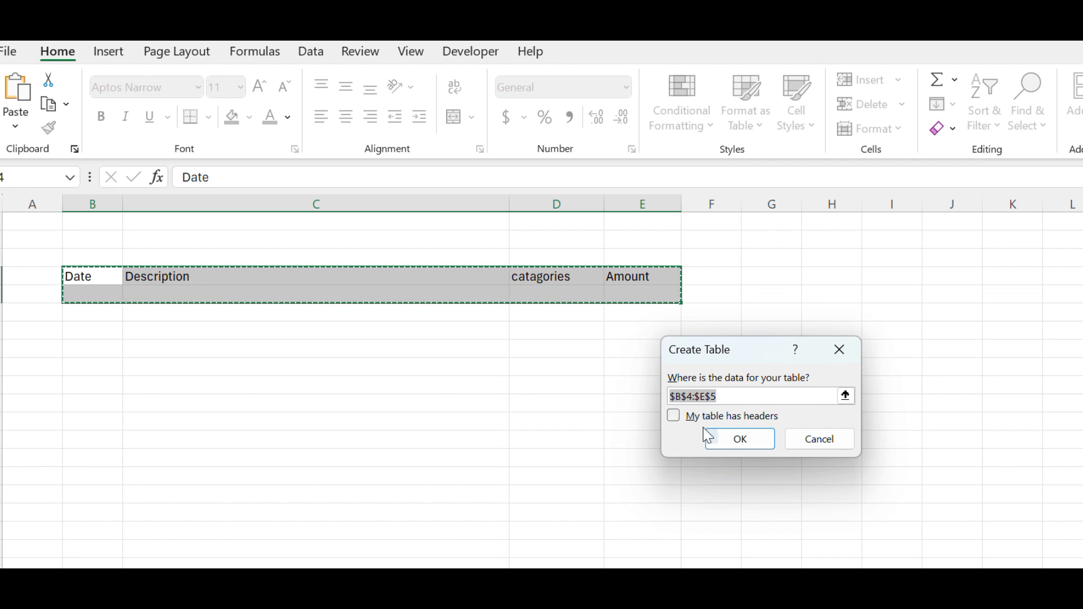
pyautogui.click(740, 439)
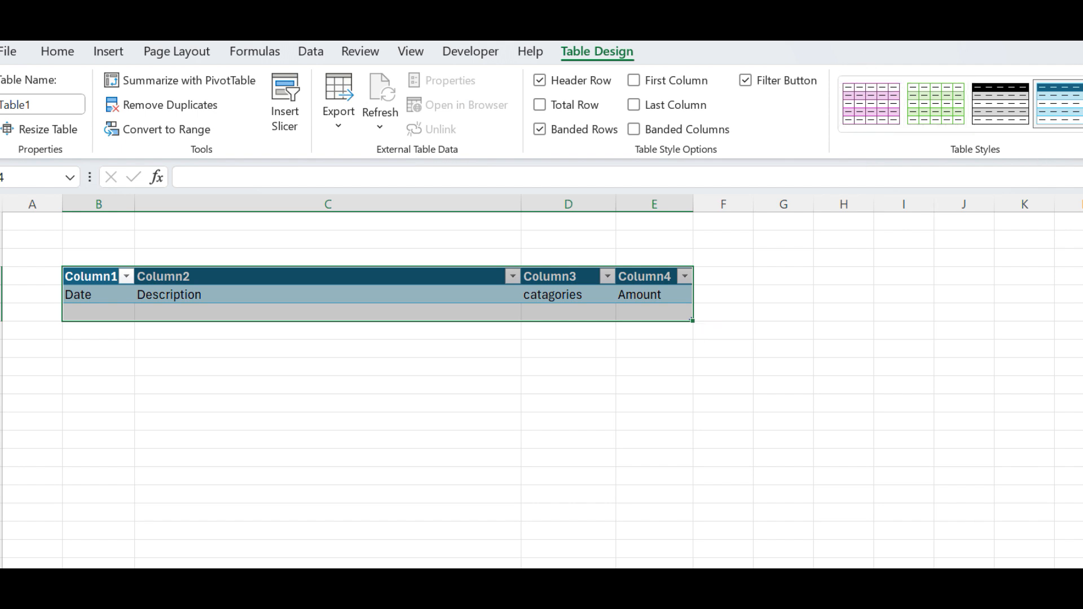
# Apply the light blue Medium table style with fully shaded bands and a darker blue header row to the table
pyautogui.click(1082, 124)
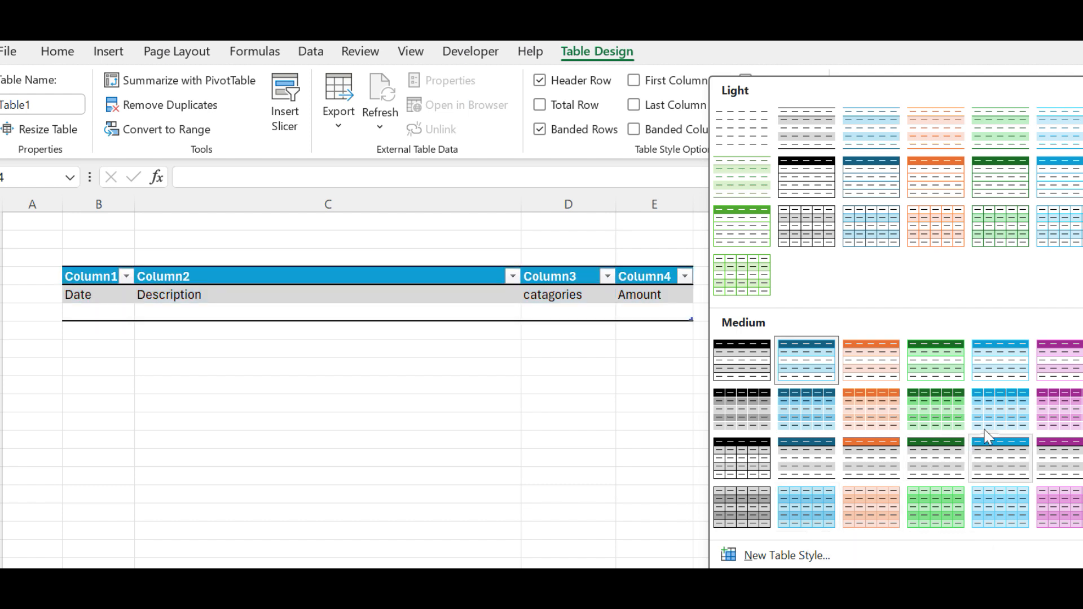
pyautogui.click(1002, 419)
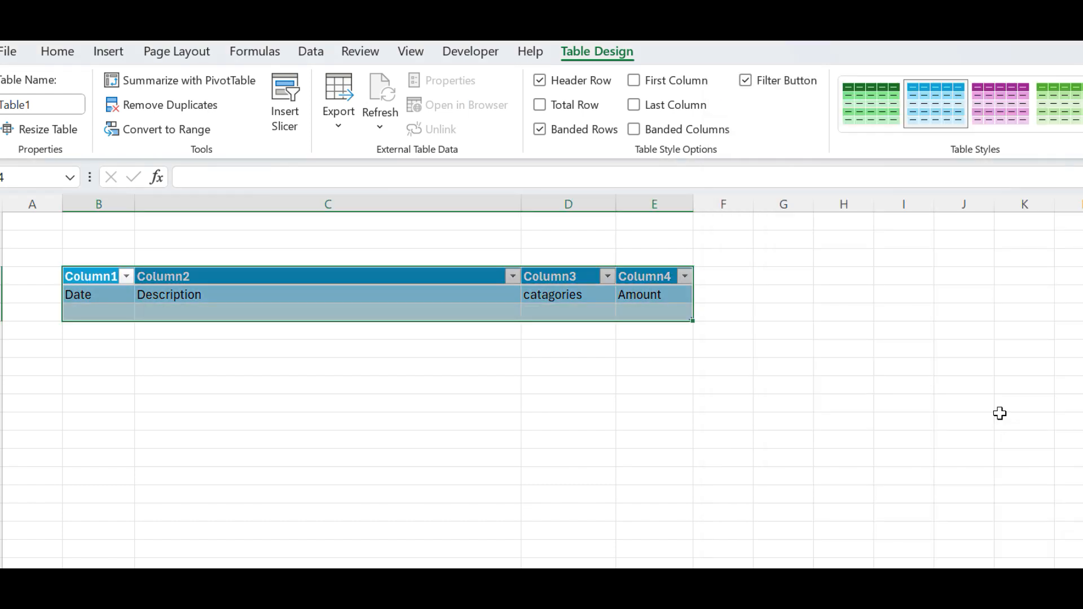
pyautogui.click(536, 367)
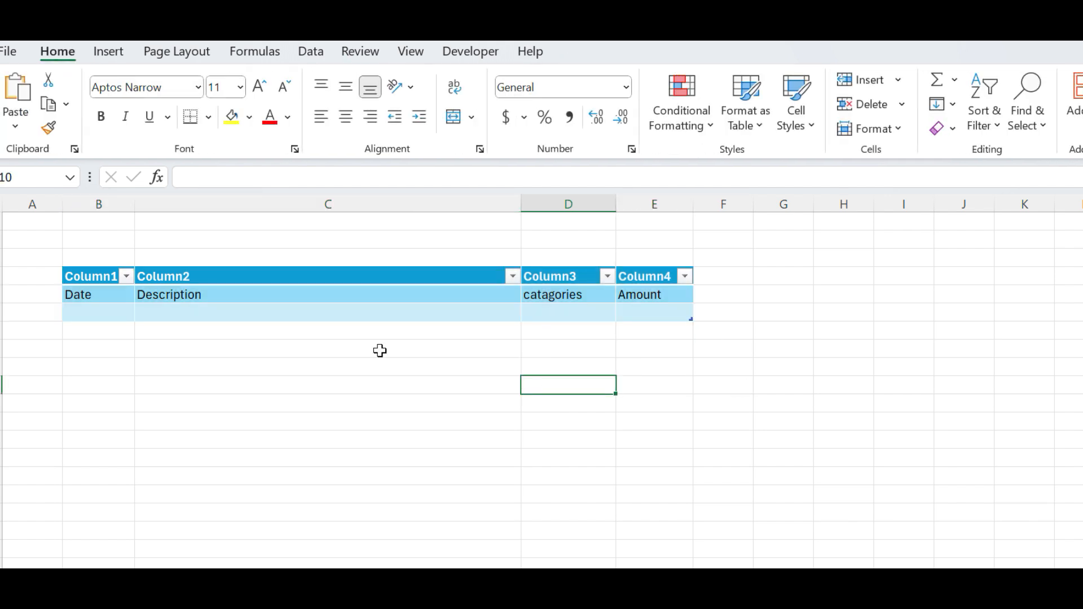
# Enter the date 1/1/2025 in cell B6, the empty table row below the Date label
pyautogui.click(312, 346)
pyautogui.click(101, 315)
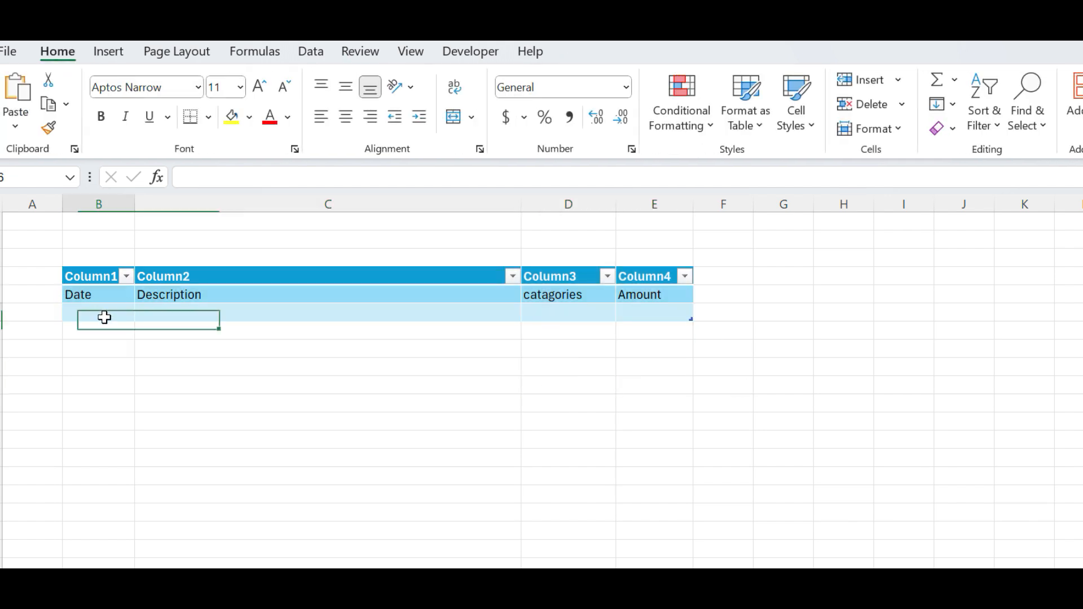
pyautogui.write('1')
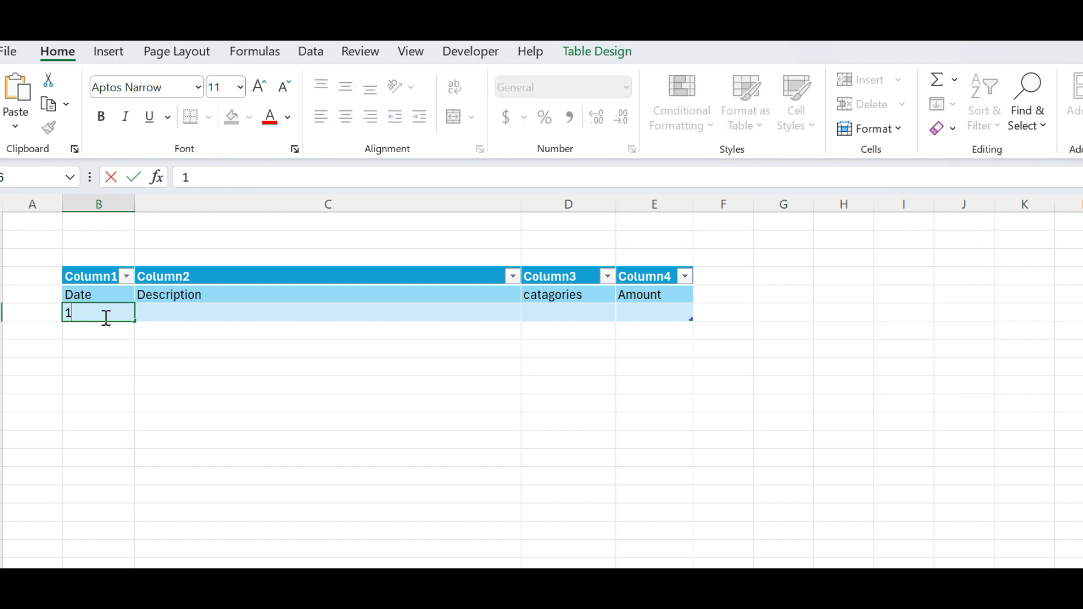
pyautogui.write('st janu')
pyautogui.write('ary 2025')
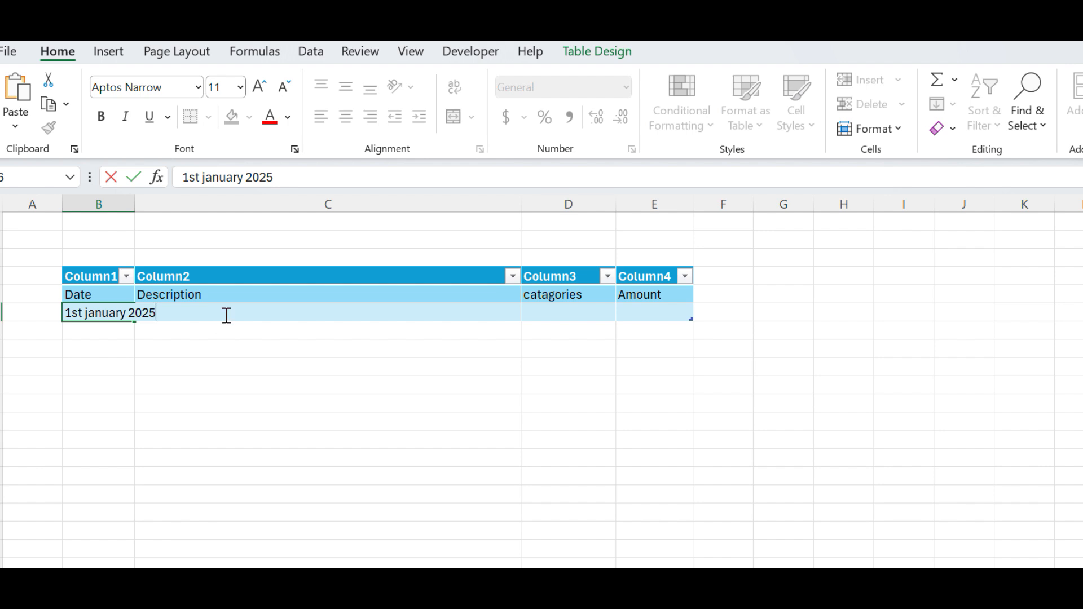
pyautogui.press('BackSpace')
pyautogui.press('BackSpace')
pyautogui.press('BackSpace')
pyautogui.press('BackSpace')
pyautogui.press('BackSpace')
pyautogui.press('BackSpace')
pyautogui.press('BackSpace')
pyautogui.press('BackSpace')
pyautogui.press('BackSpace')
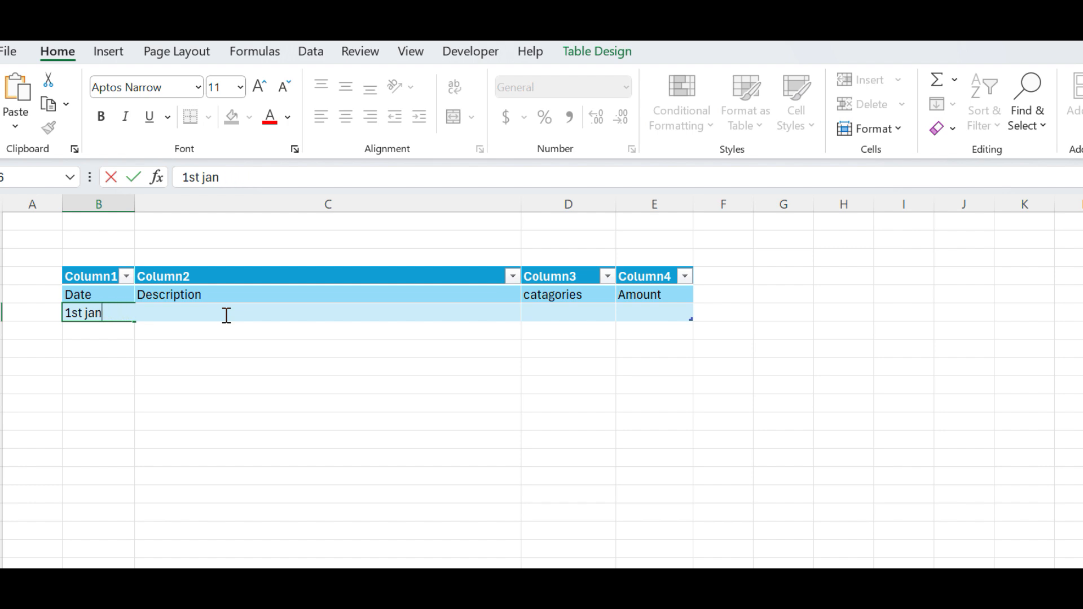
pyautogui.press('BackSpace')
pyautogui.press('BackSpace')
pyautogui.press('BackSpace')
pyautogui.press('BackSpace')
pyautogui.press('BackSpace')
pyautogui.write('?')
pyautogui.press('BackSpace')
pyautogui.write('/1/2025')
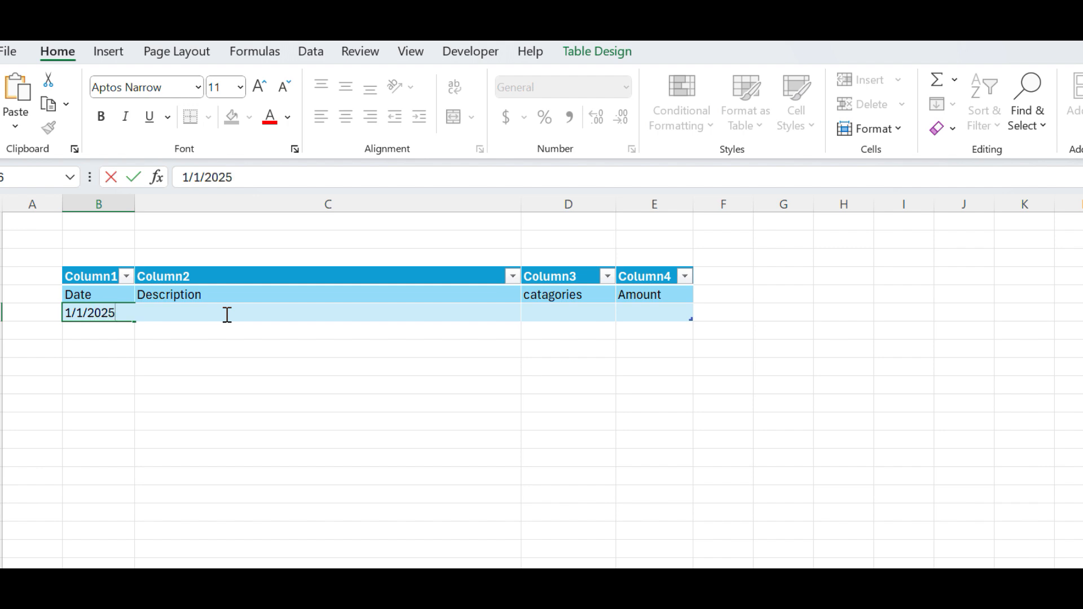
# Enter 1st description in cell C6, in the Description column next to the 1/1/2025 date
pyautogui.click(256, 339)
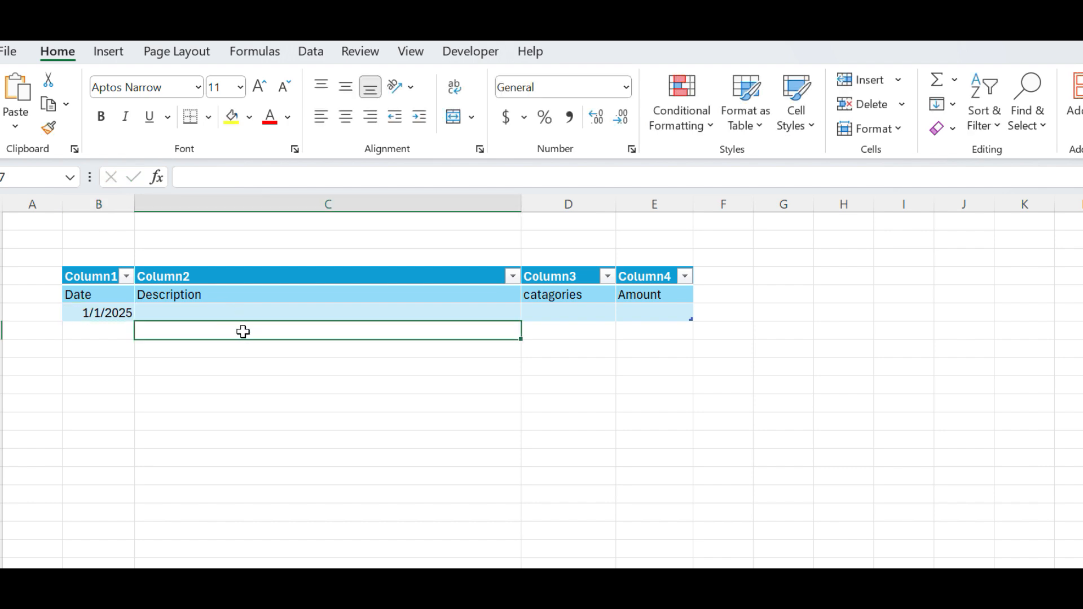
pyautogui.click(259, 314)
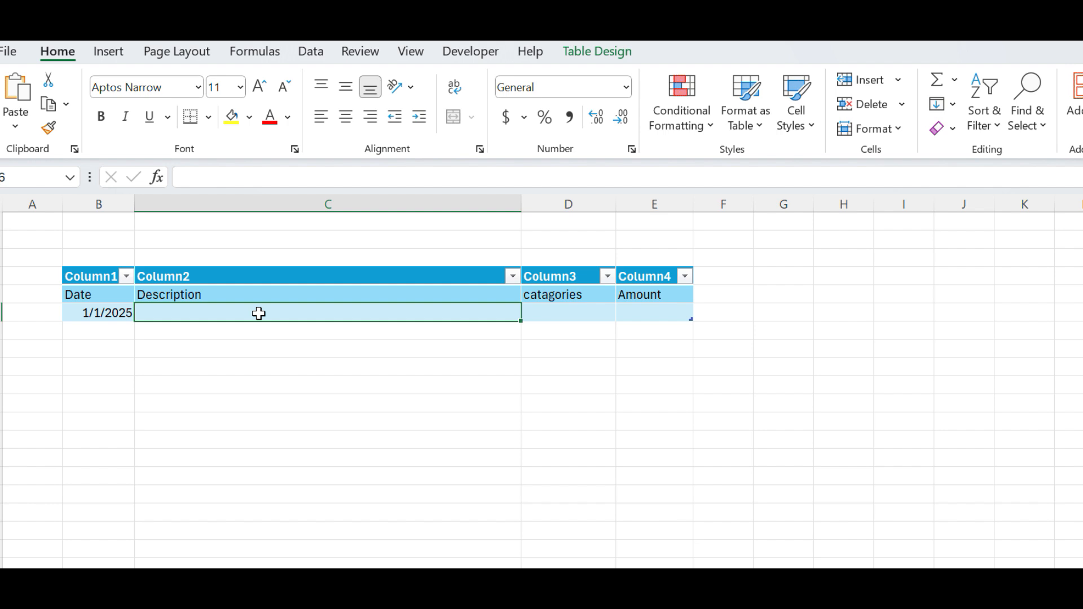
pyautogui.write('1st ')
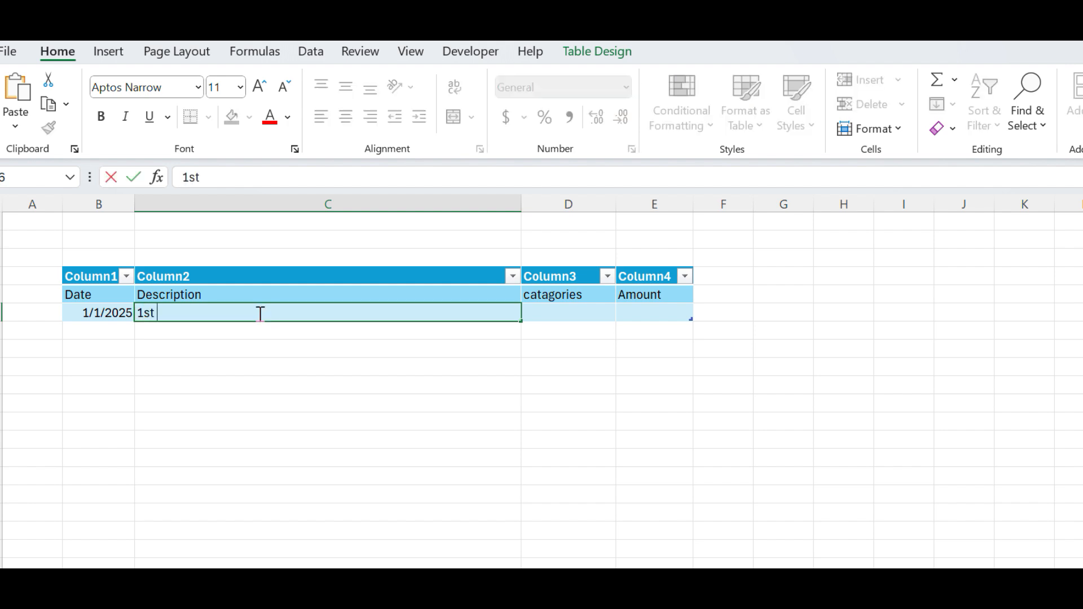
pyautogui.write('dec')
pyautogui.press('BackSpace')
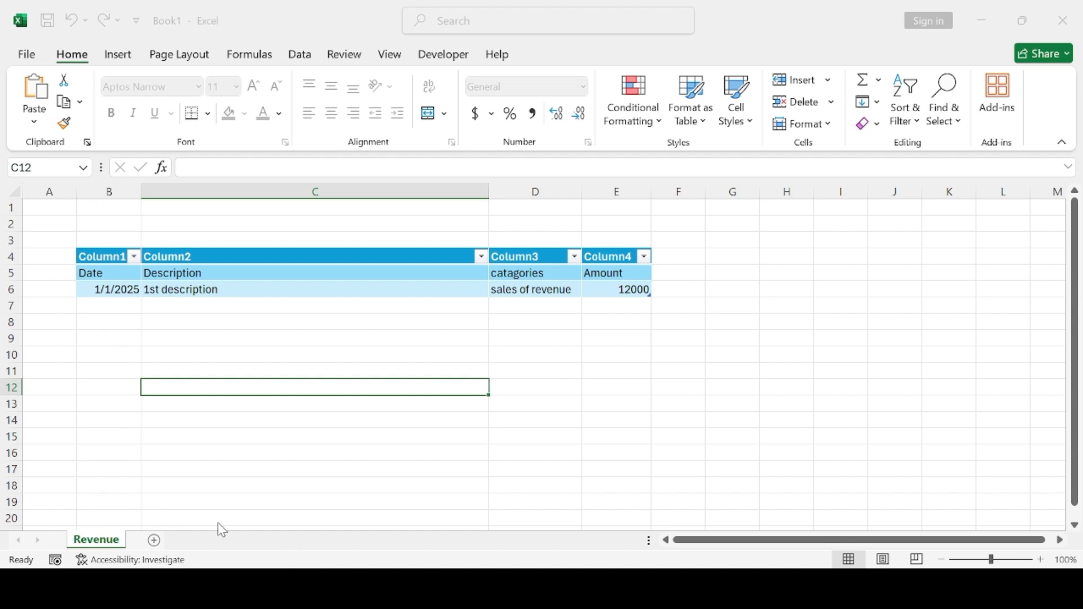
# Create a copy of the Revenue worksheet in this workbook, placed before the original, and stay on the copy
pyautogui.click(195, 506)
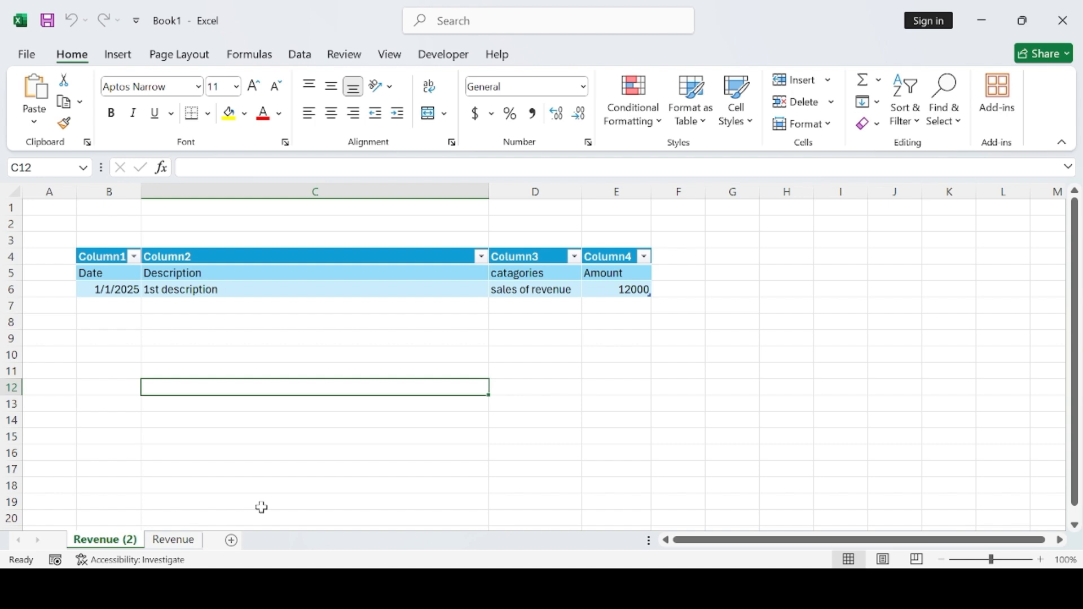
pyautogui.click(172, 540)
pyautogui.click(93, 540)
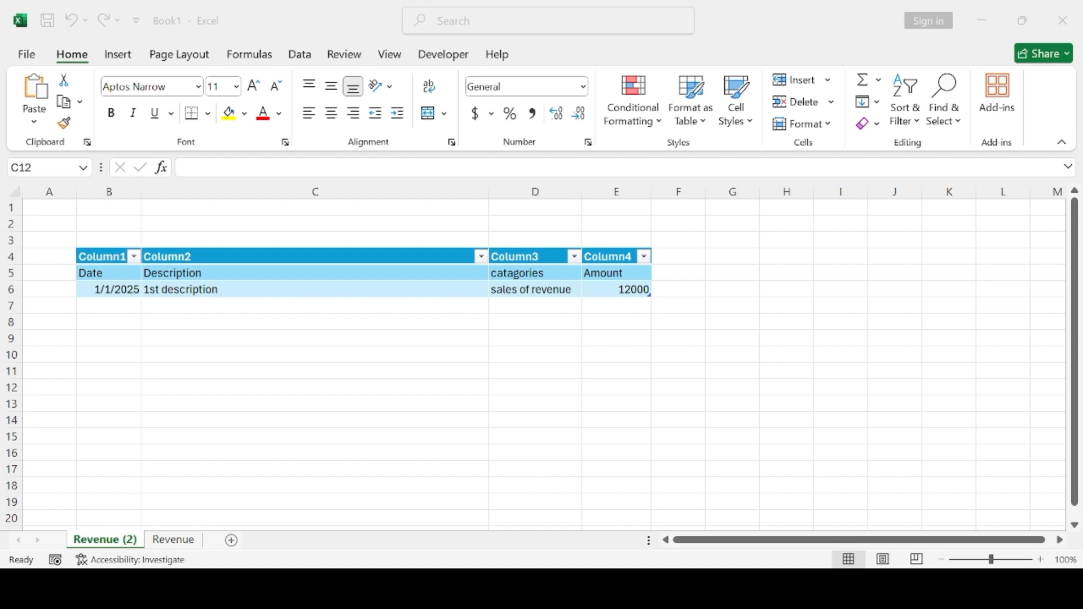
# Fill the date series from B6 down to B8 on the Revenue (2) sheet, extending the table through 1/3/2025
pyautogui.click(124, 304)
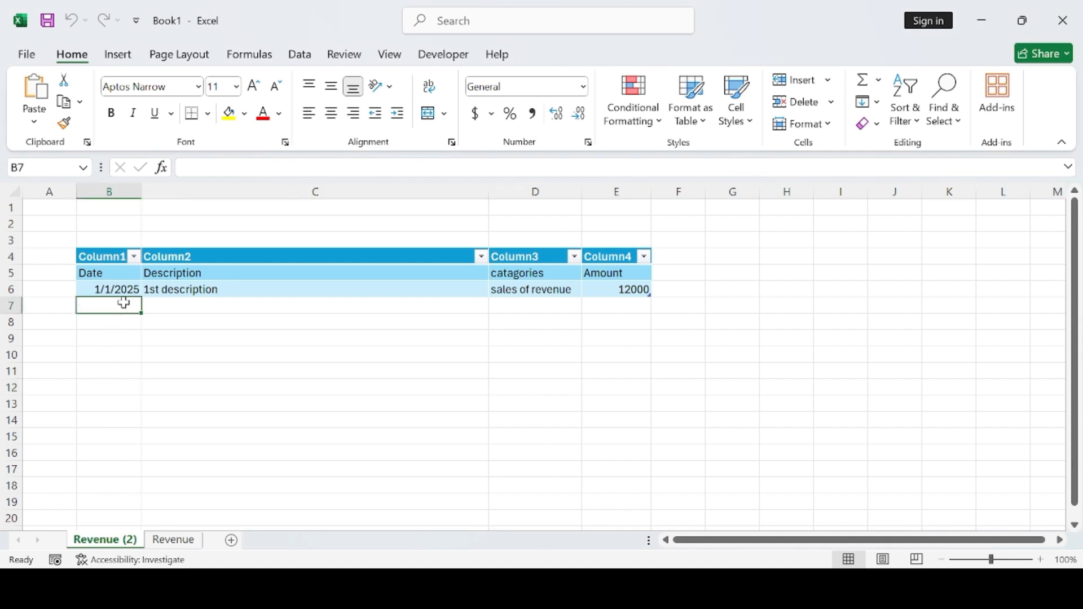
pyautogui.click(135, 289)
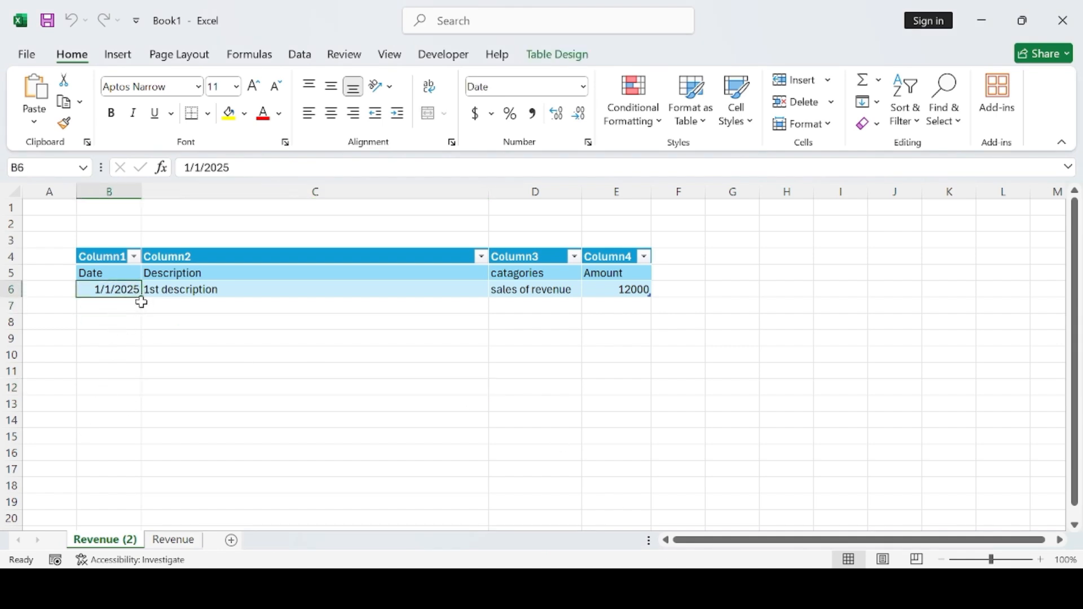
pyautogui.moveTo(141, 303); pyautogui.dragTo(142, 330)
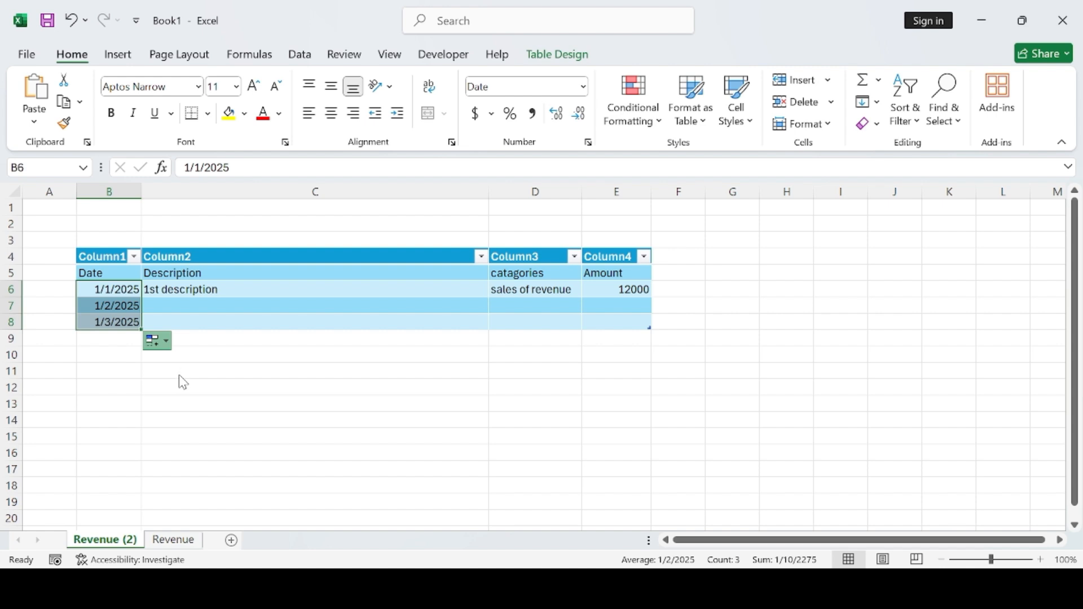
pyautogui.click(158, 384)
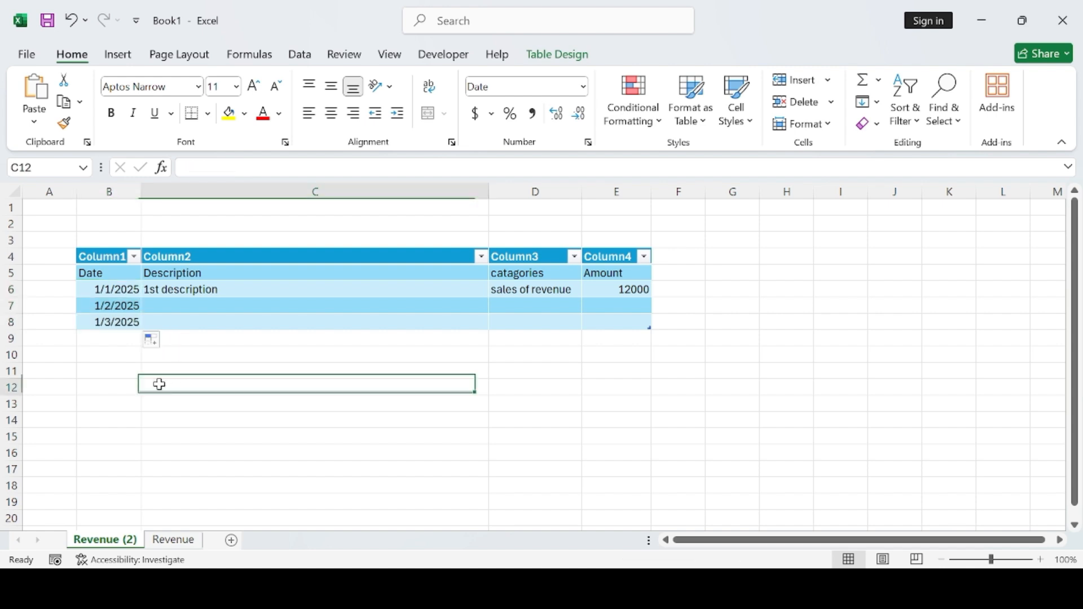
pyautogui.click(139, 356)
pyautogui.click(135, 291)
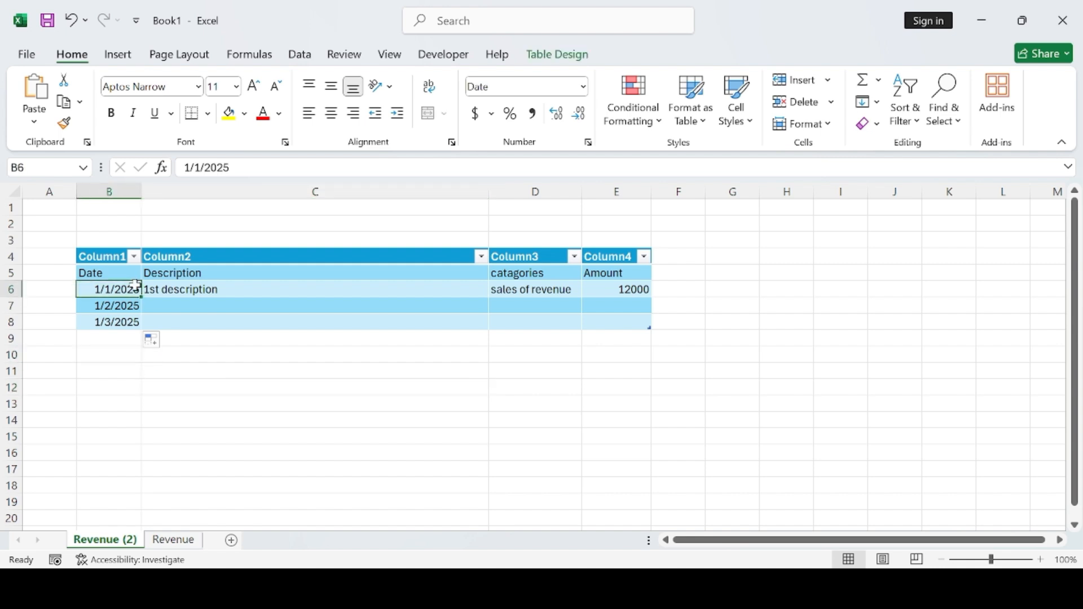
pyautogui.click(130, 350)
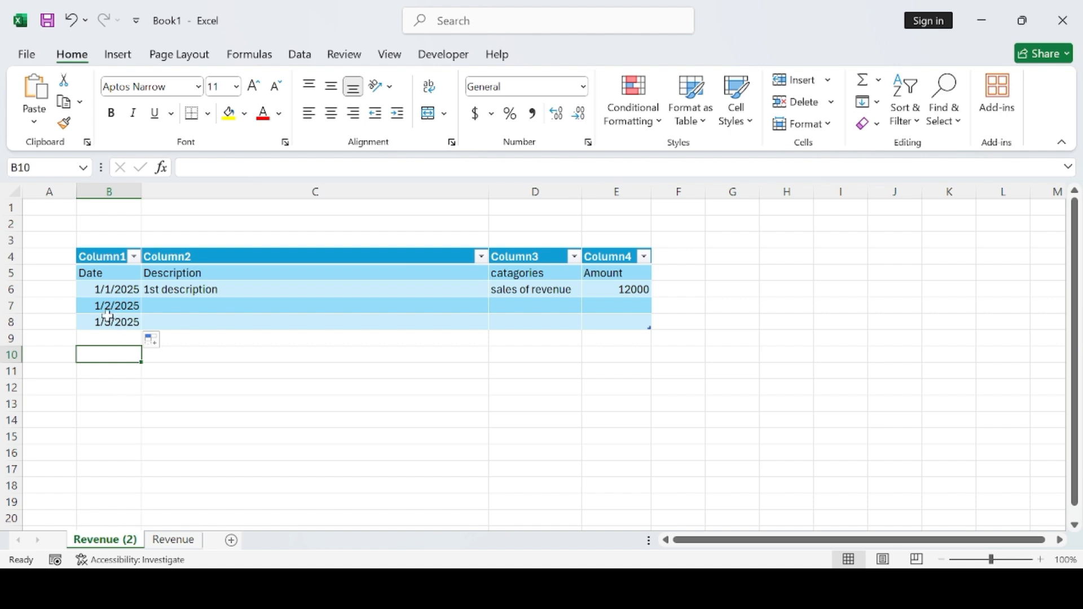
pyautogui.click(170, 388)
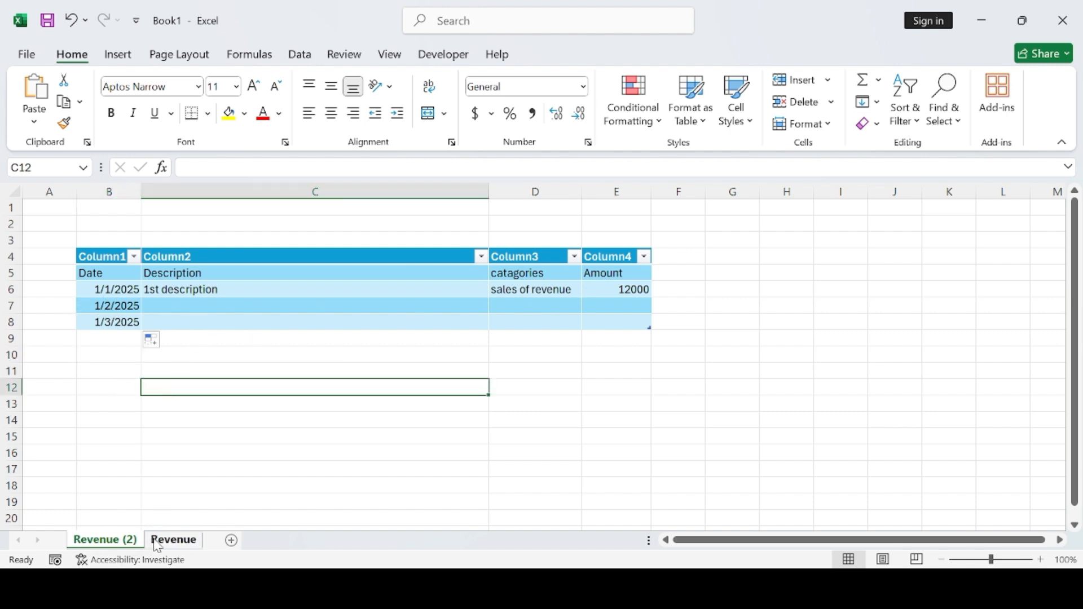
pyautogui.doubleClick(115, 541)
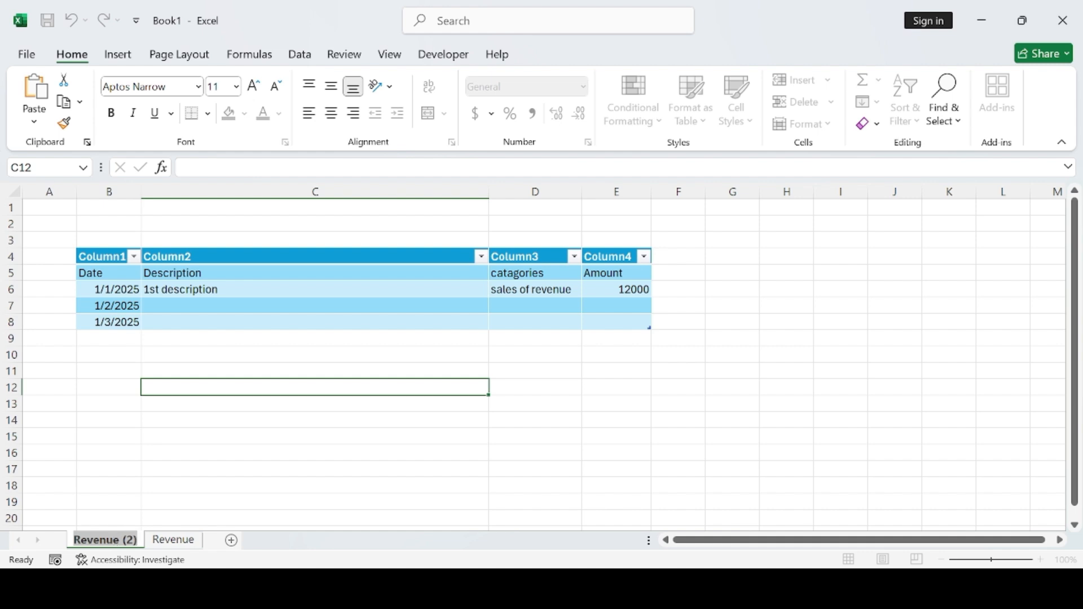
pyautogui.hotkey('alt', 'Tab')
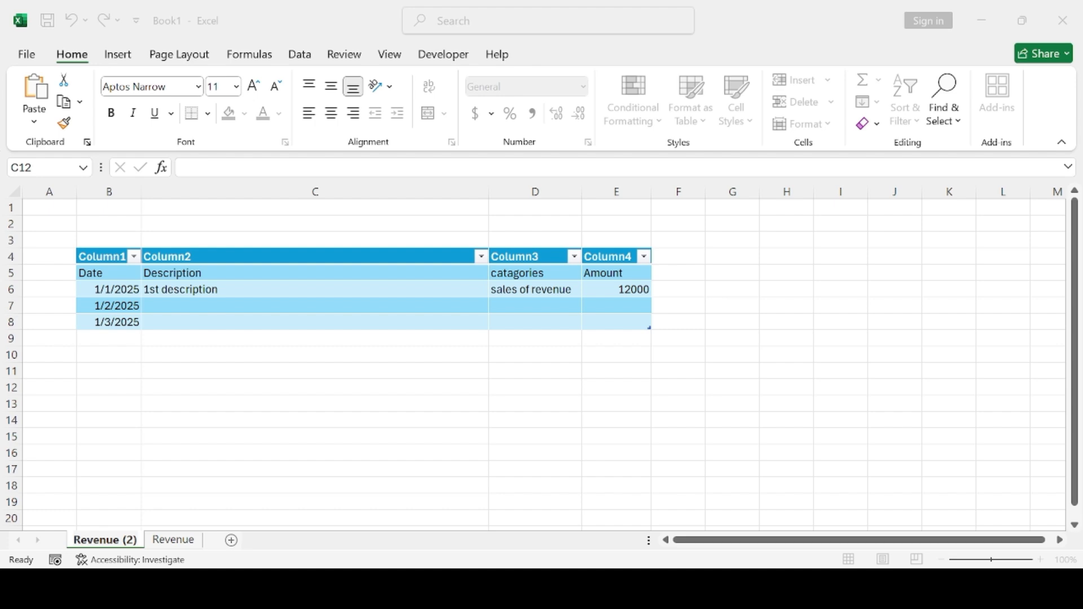
pyautogui.click(380, 391)
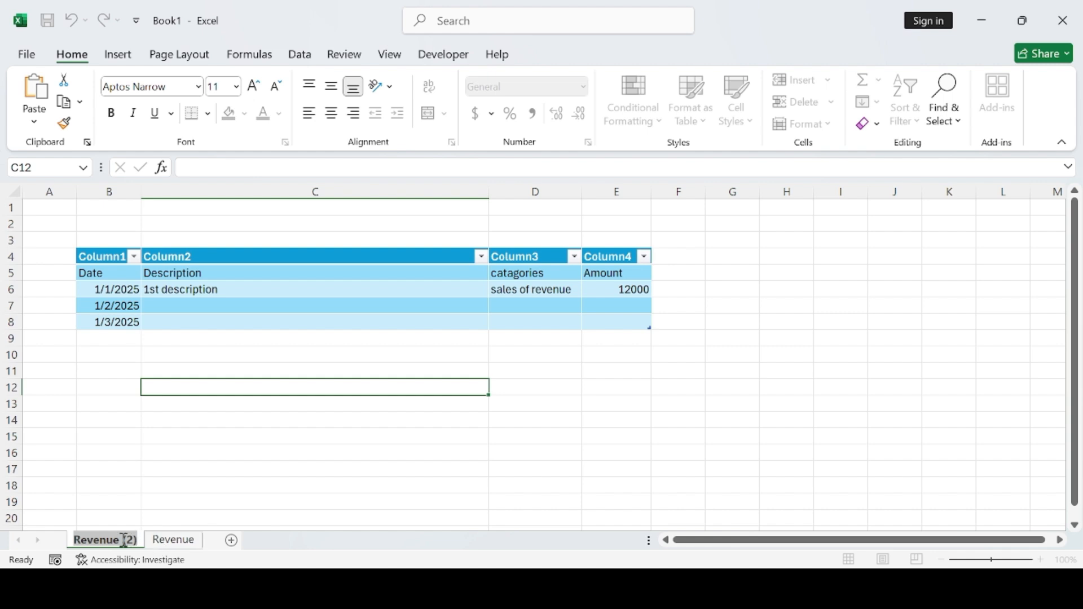
pyautogui.click(364, 431)
# Move the Revenue (2) sheet after the Revenue sheet, then compare the tables on both sheets
pyautogui.moveTo(125, 540); pyautogui.dragTo(232, 559)
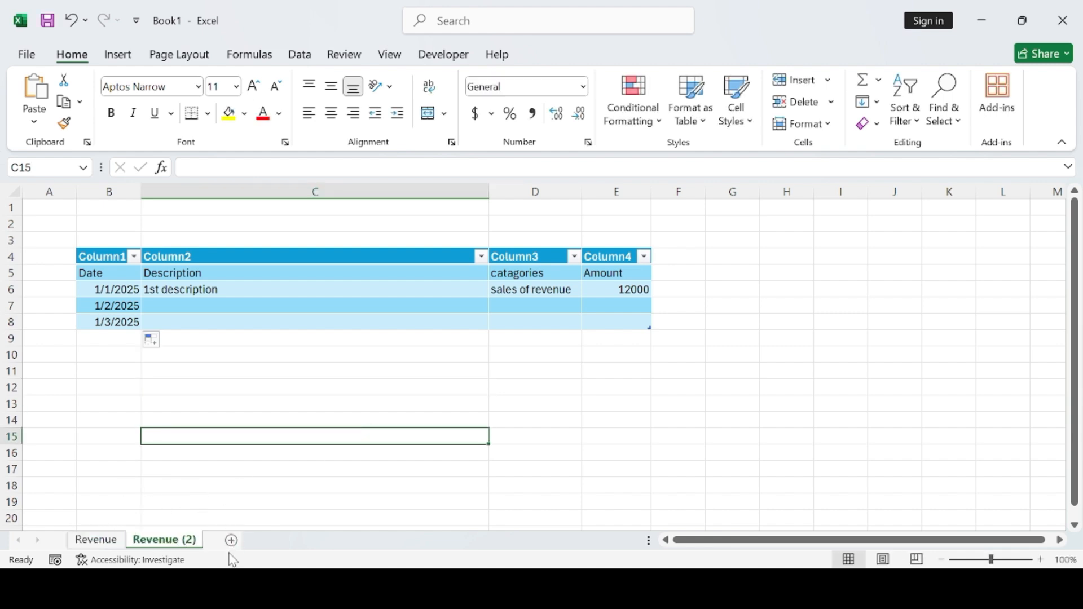
pyautogui.click(191, 306)
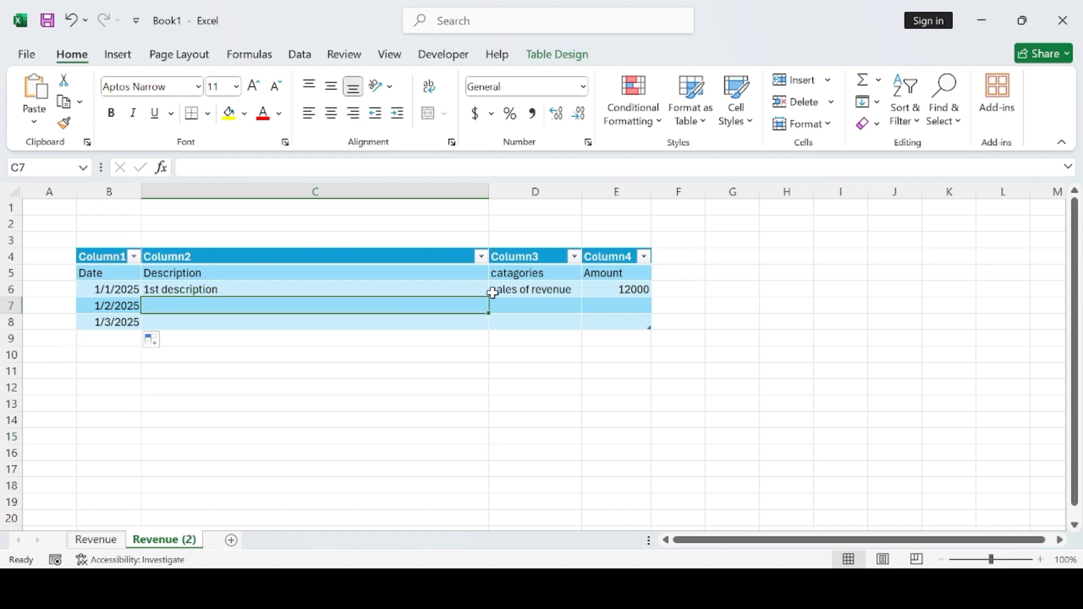
pyautogui.click(96, 540)
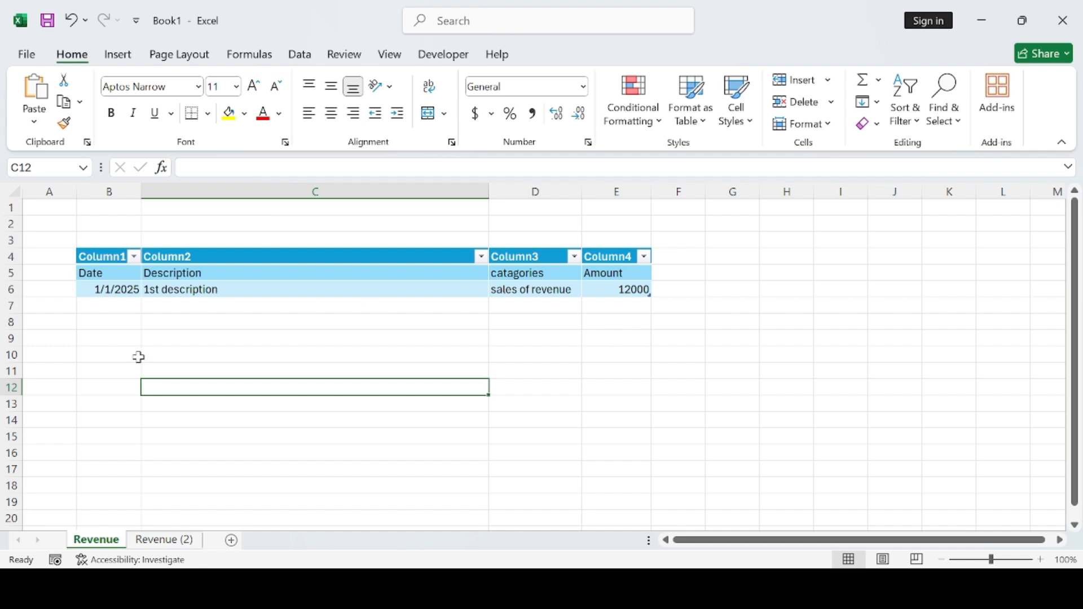
pyautogui.click(164, 540)
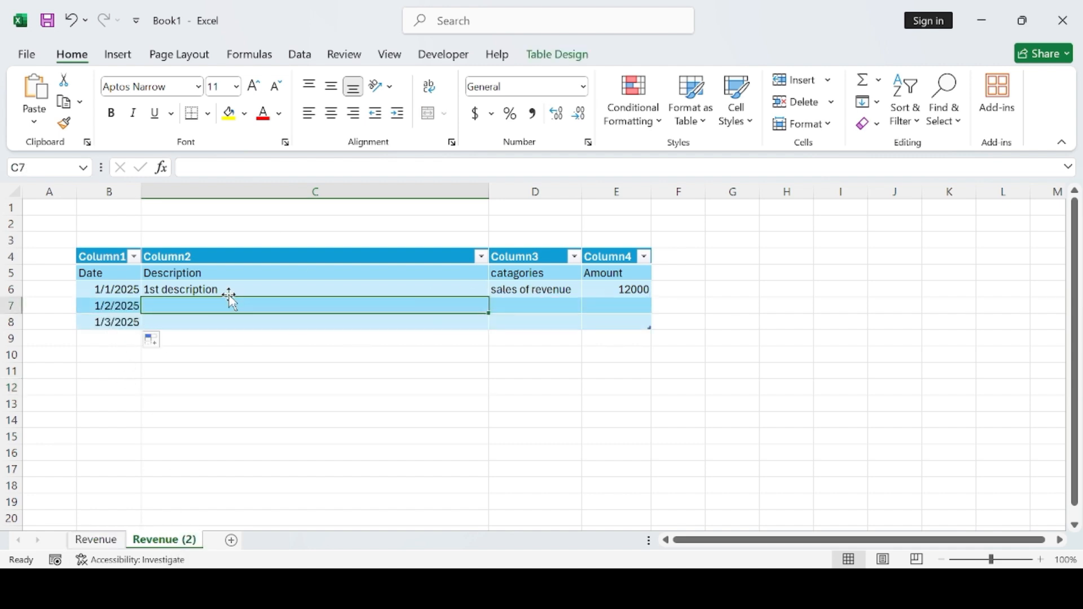
# Replace the first row's category in cell D6 of the Revenue (2) sheet with Cost 1
pyautogui.click(538, 293)
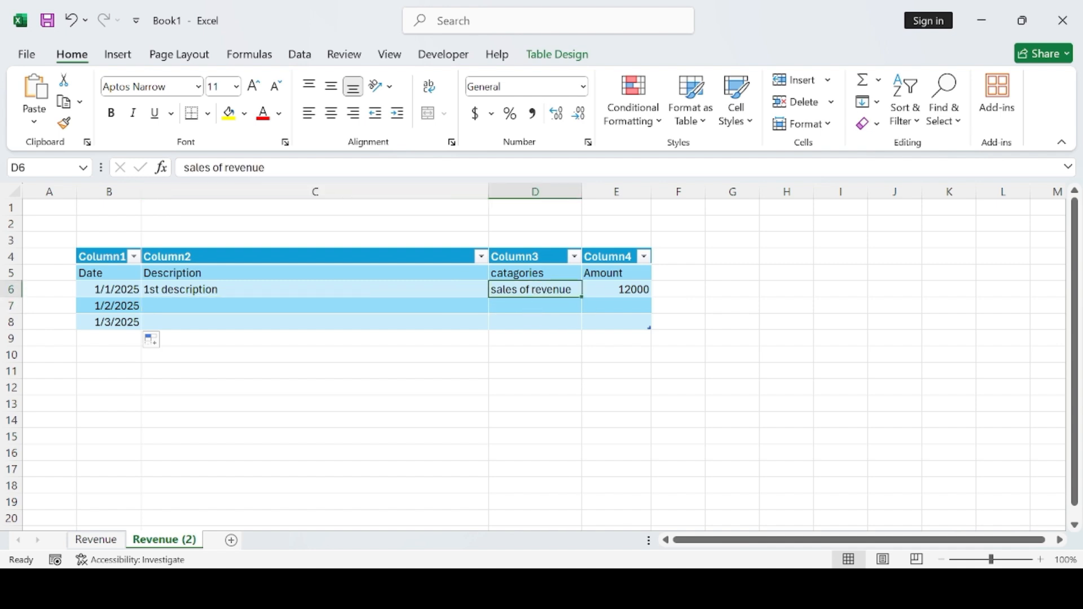
pyautogui.press('BackSpace')
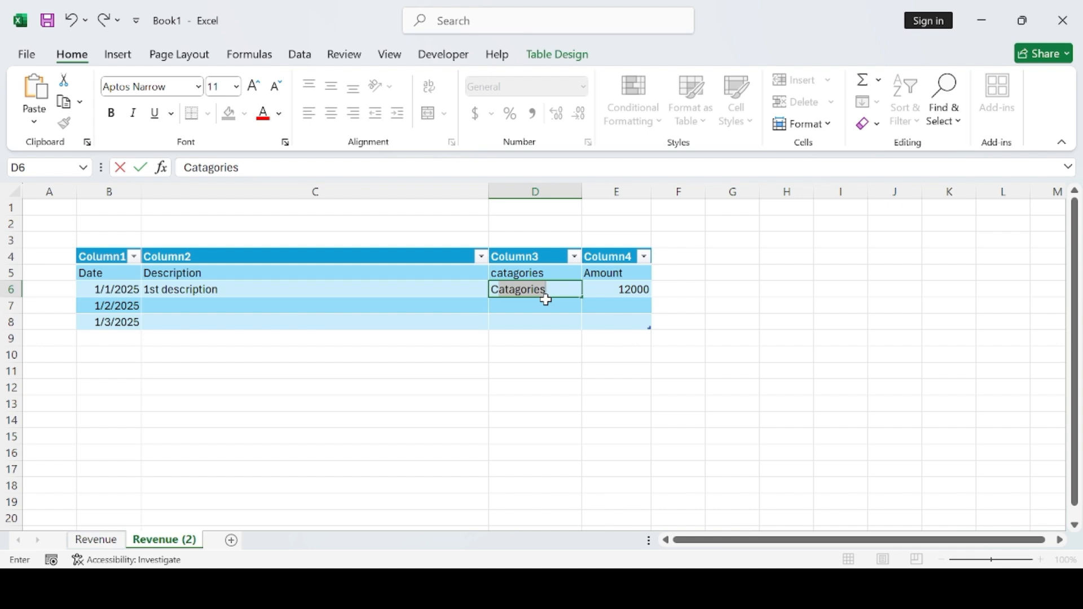
pyautogui.write('Cost 1')
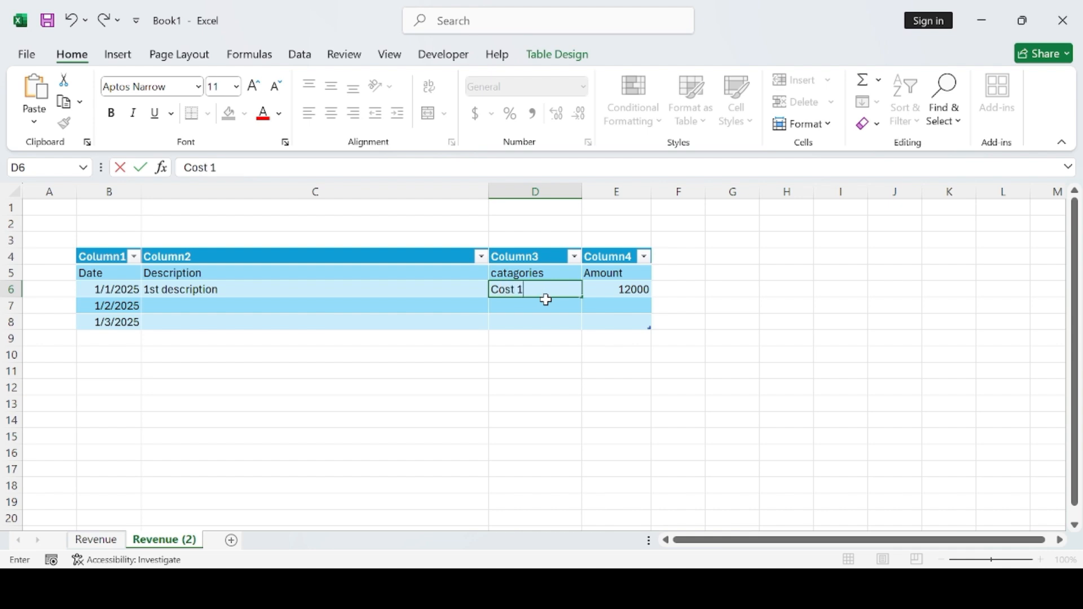
# Enter the categories Cost 2 in cell D7 and Cost 3 in cell D8
pyautogui.click(546, 305)
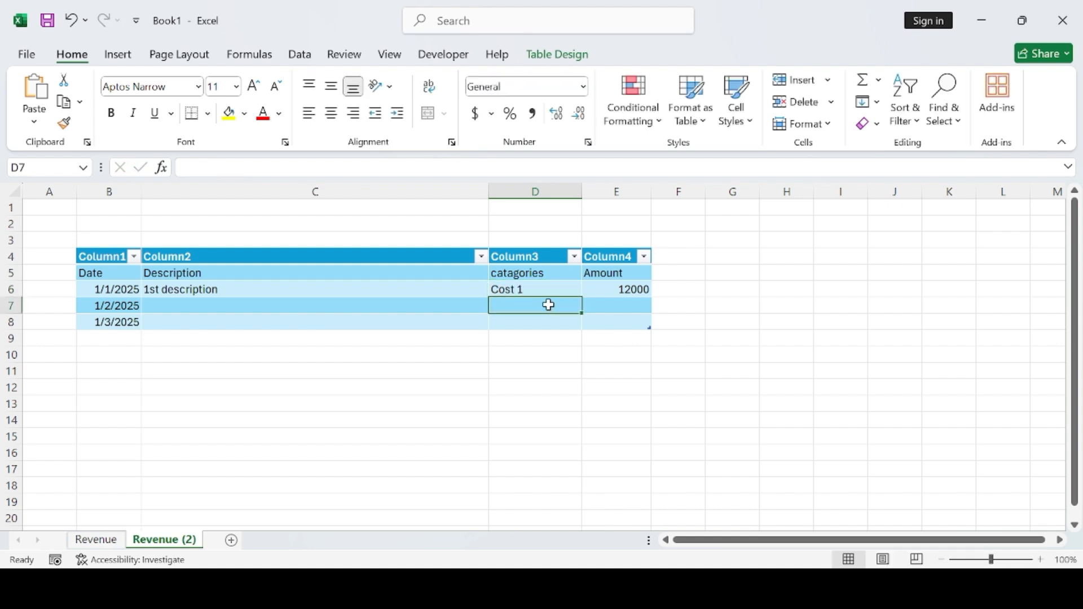
pyautogui.write('C')
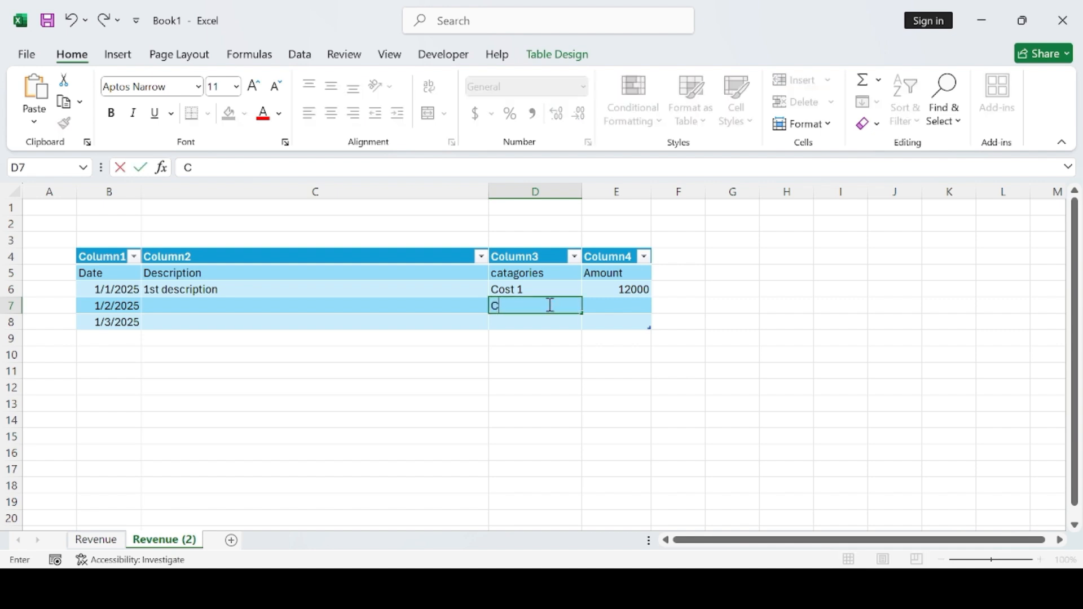
pyautogui.write('OST')
pyautogui.press('BackSpace')
pyautogui.press('BackSpace')
pyautogui.press('BackSpace')
pyautogui.press('BackSpace')
pyautogui.press('BackSpace')
pyautogui.write('ost2')
pyautogui.press('BackSpace')
pyautogui.write('2')
pyautogui.click(530, 323)
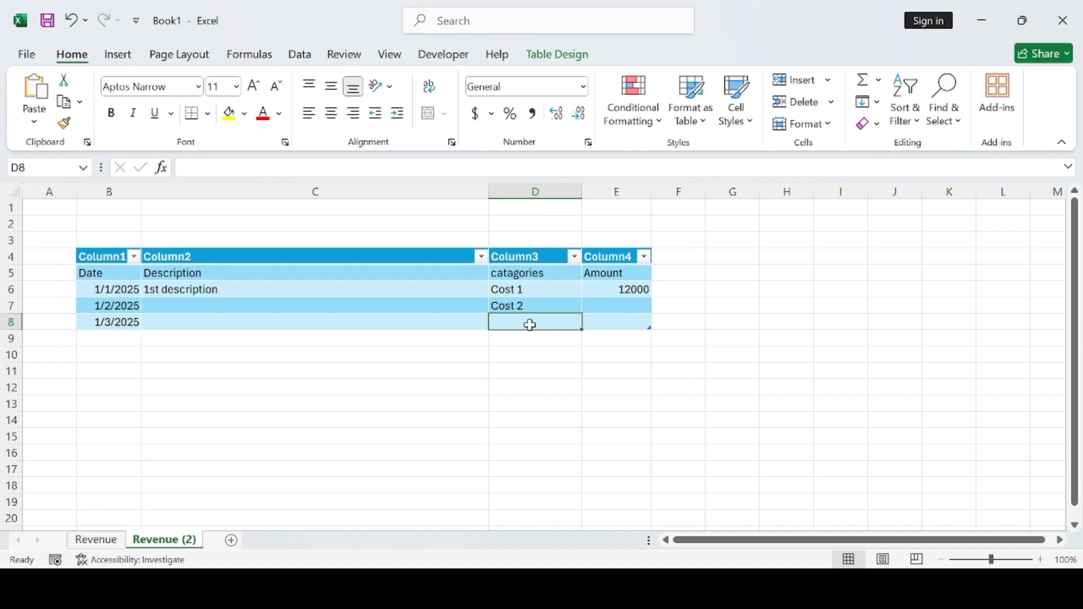
pyautogui.write('C')
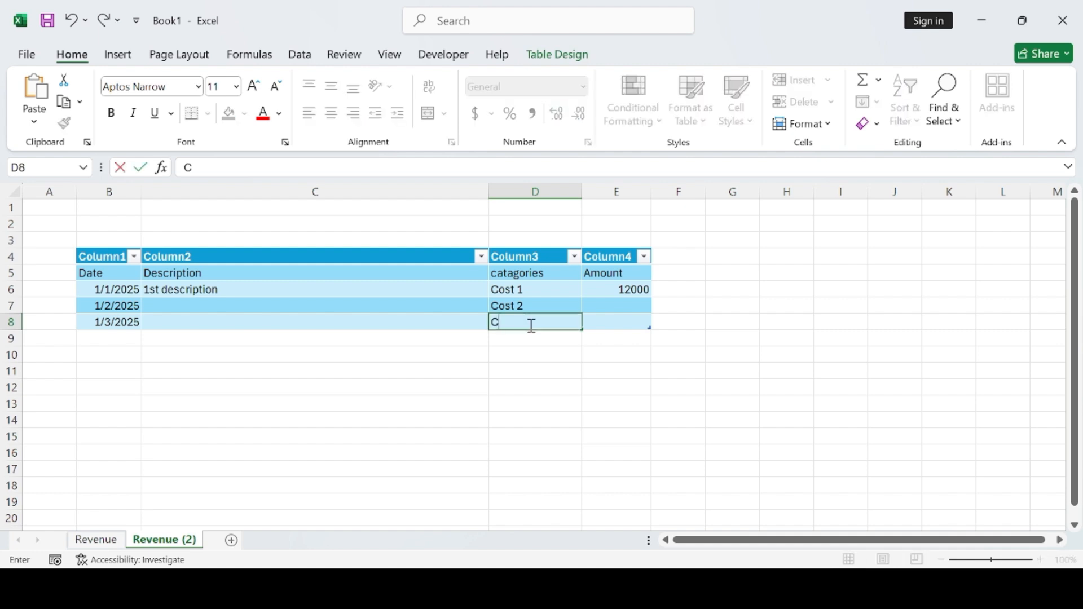
pyautogui.write('ost 3')
# Set the amounts to 7000 in cell E6, 5000 in E7 and 3500 in E8
pyautogui.click(642, 291)
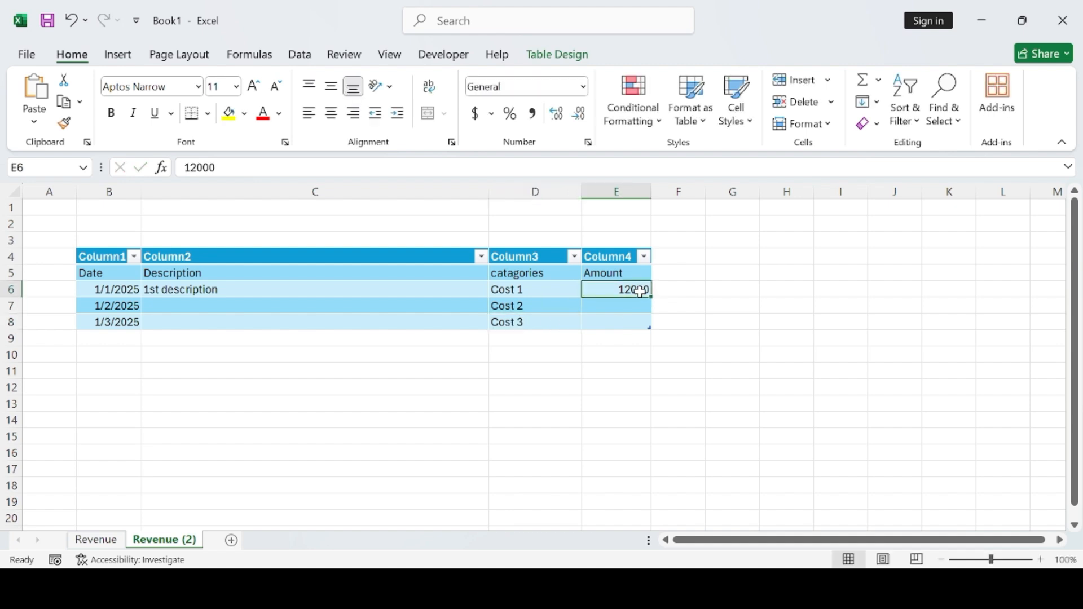
pyautogui.press('BackSpace')
pyautogui.write('7000')
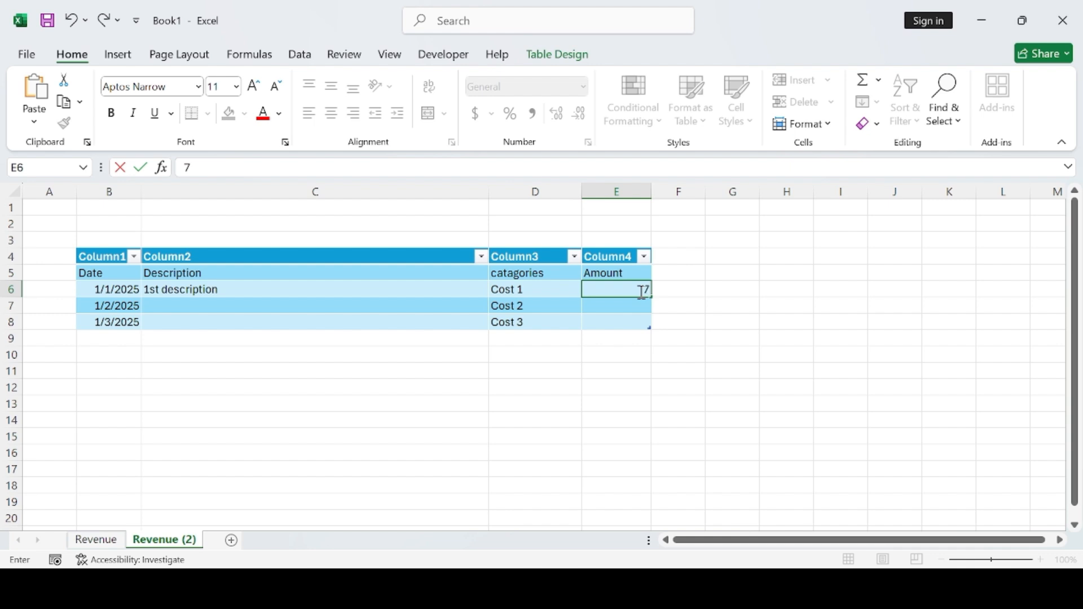
pyautogui.click(640, 308)
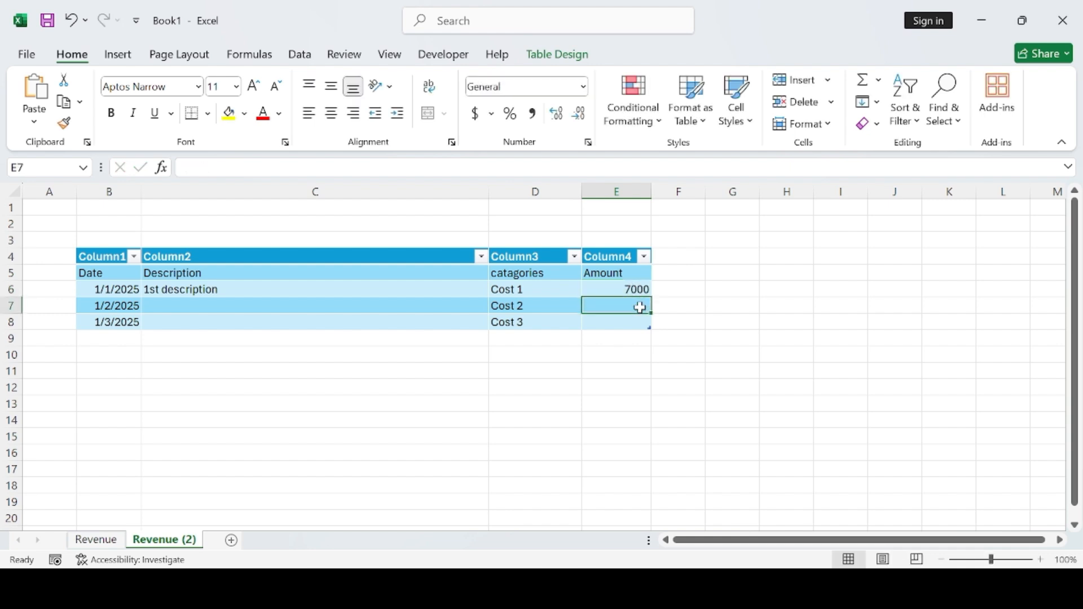
pyautogui.write('5000')
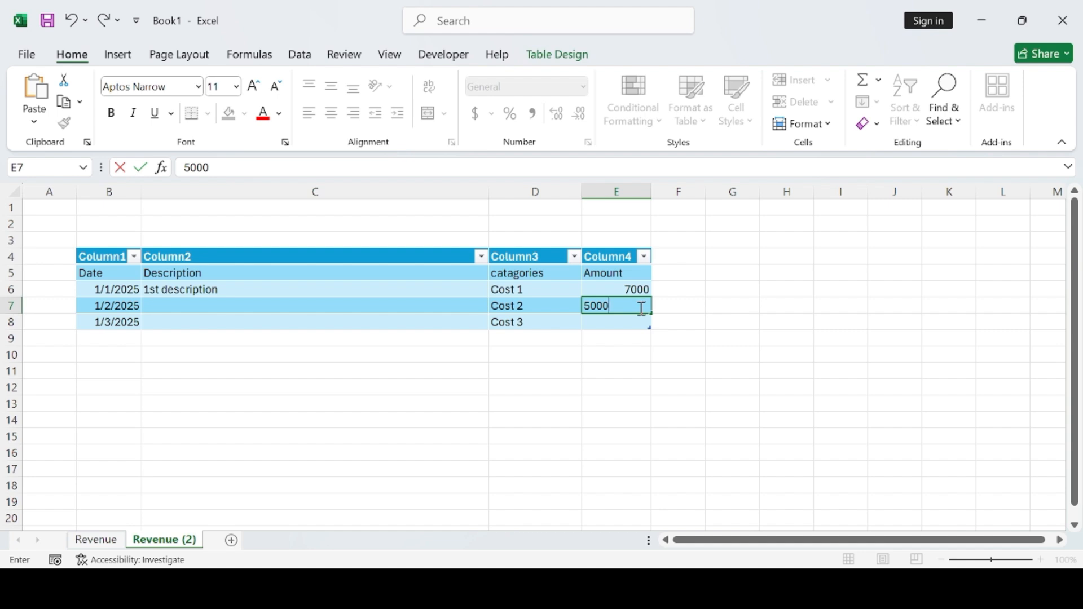
pyautogui.click(612, 320)
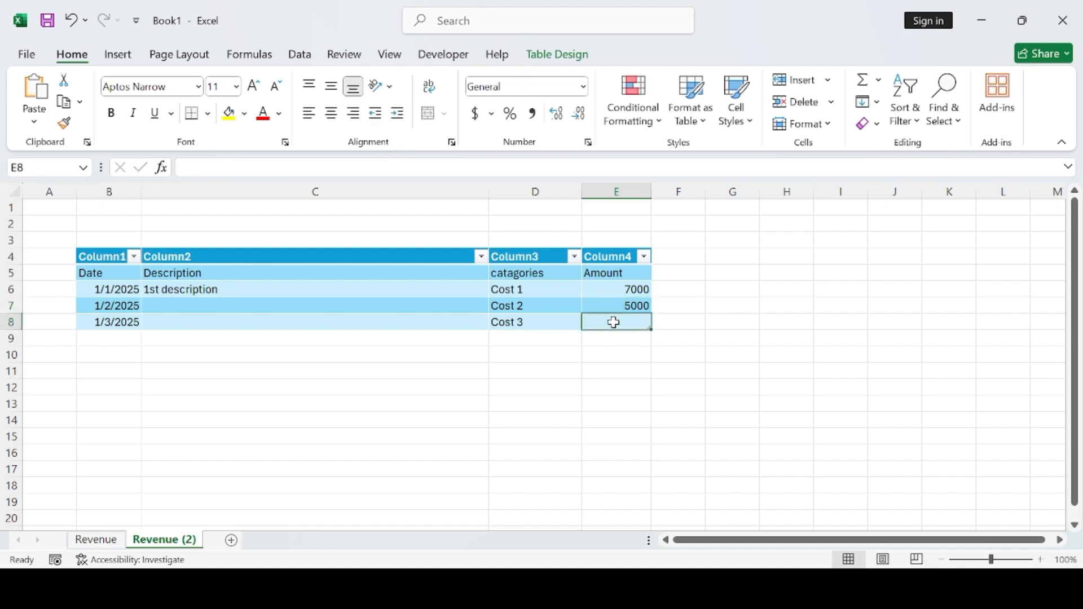
pyautogui.write('3500')
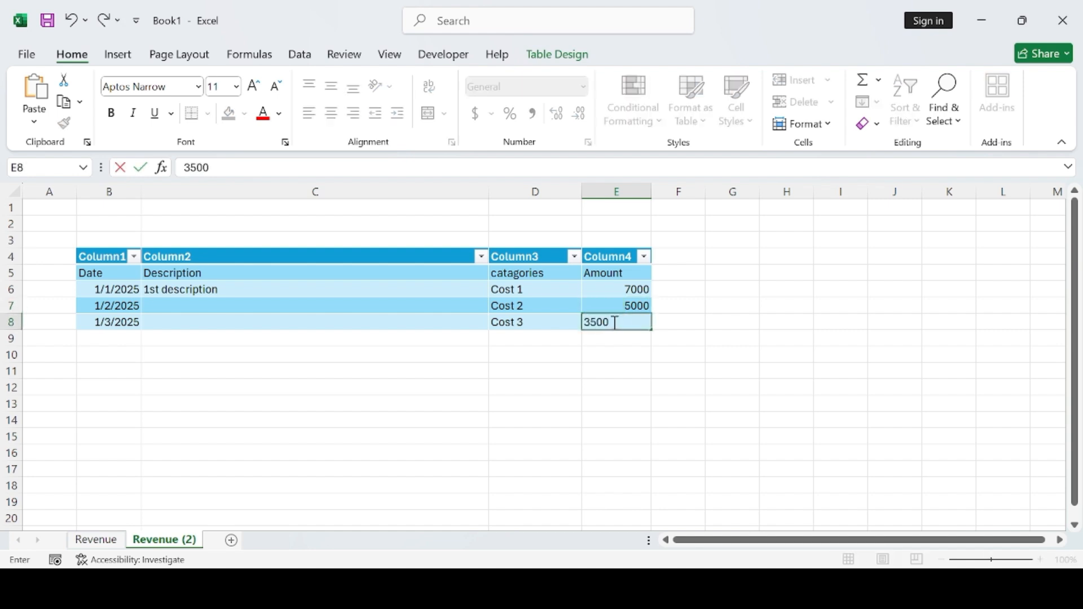
# Enter 2nd description in cell C7 and 3rd description in cell C8 of the Revenue (2) table
pyautogui.click(202, 307)
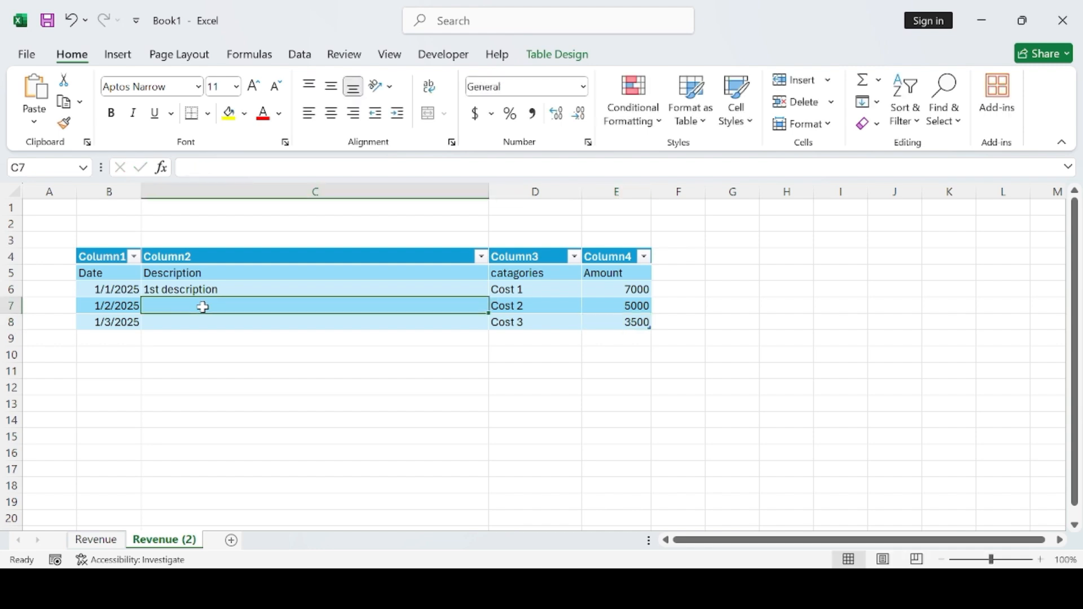
pyautogui.write('2nd')
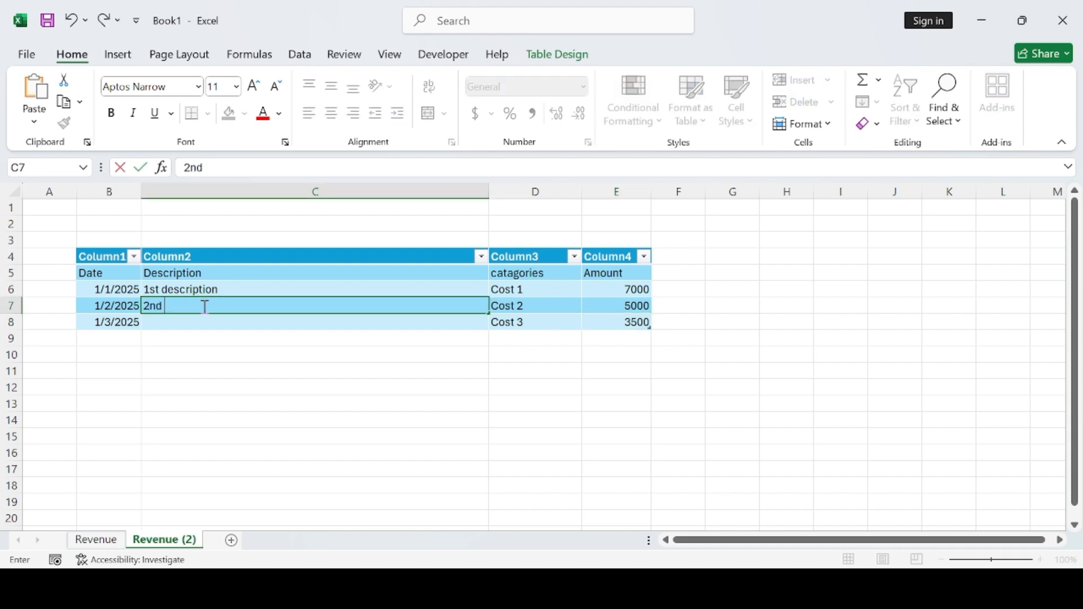
pyautogui.write(' description')
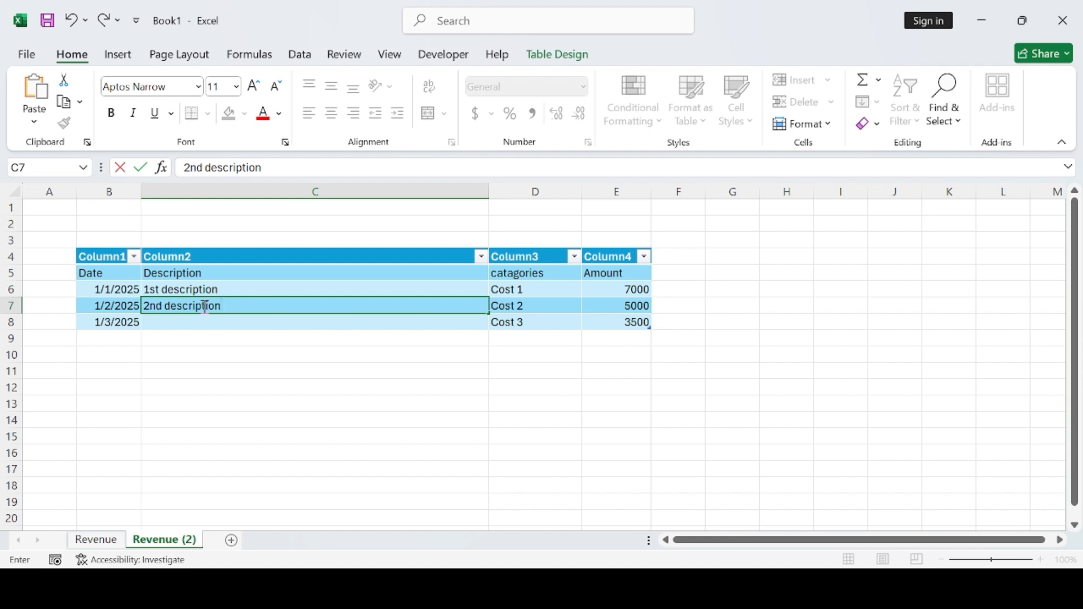
pyautogui.press('Return')
pyautogui.write('3')
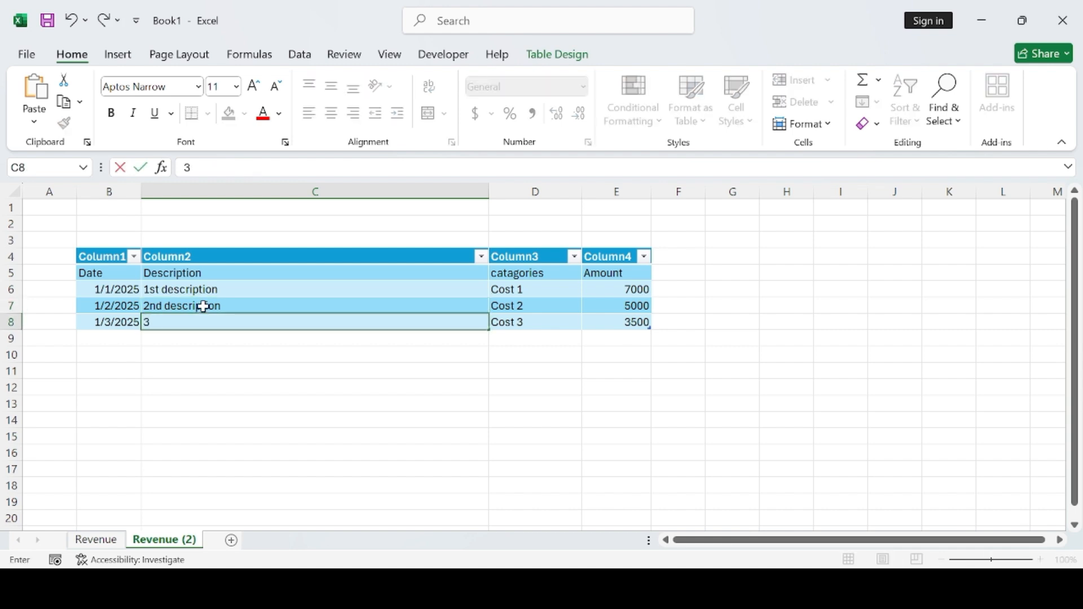
pyautogui.write('rd descri')
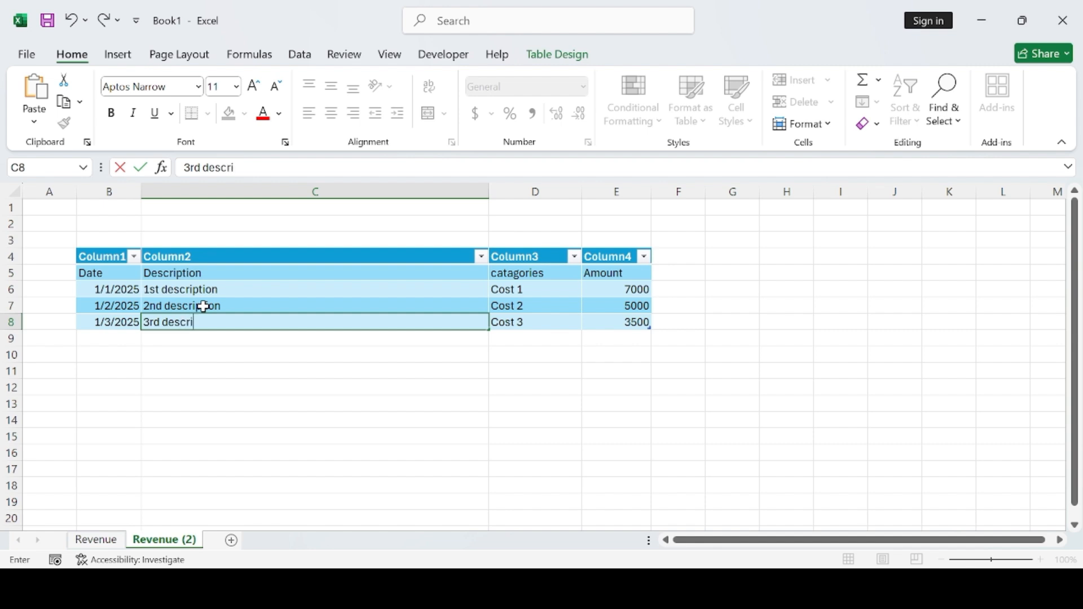
pyautogui.write('ption')
pyautogui.click(233, 385)
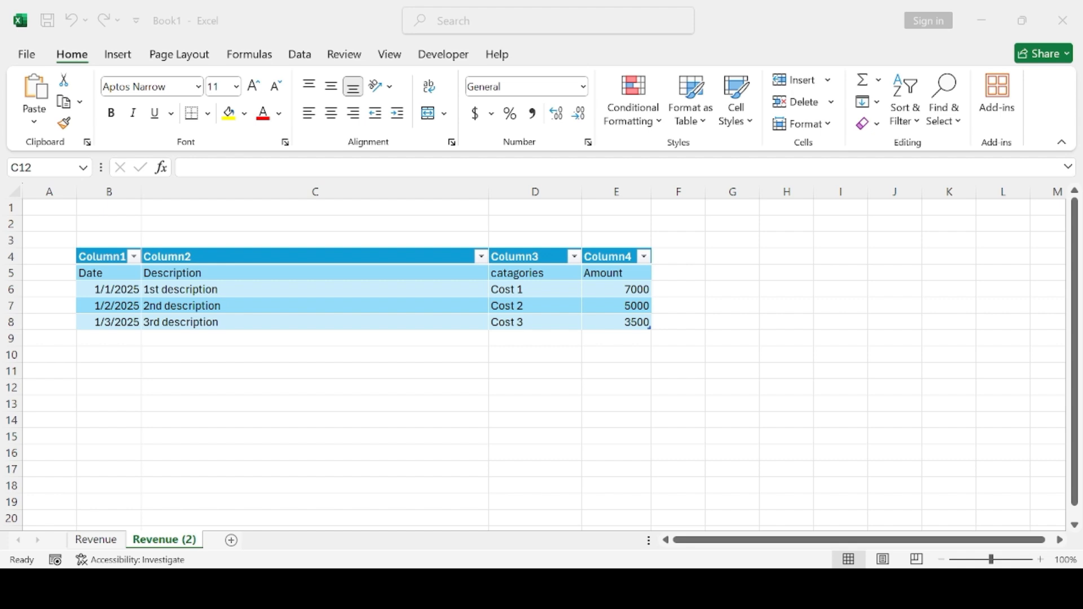
# Add a new blank worksheet after Revenue (2), check the existing sheets, and return to the new one
pyautogui.click(231, 540)
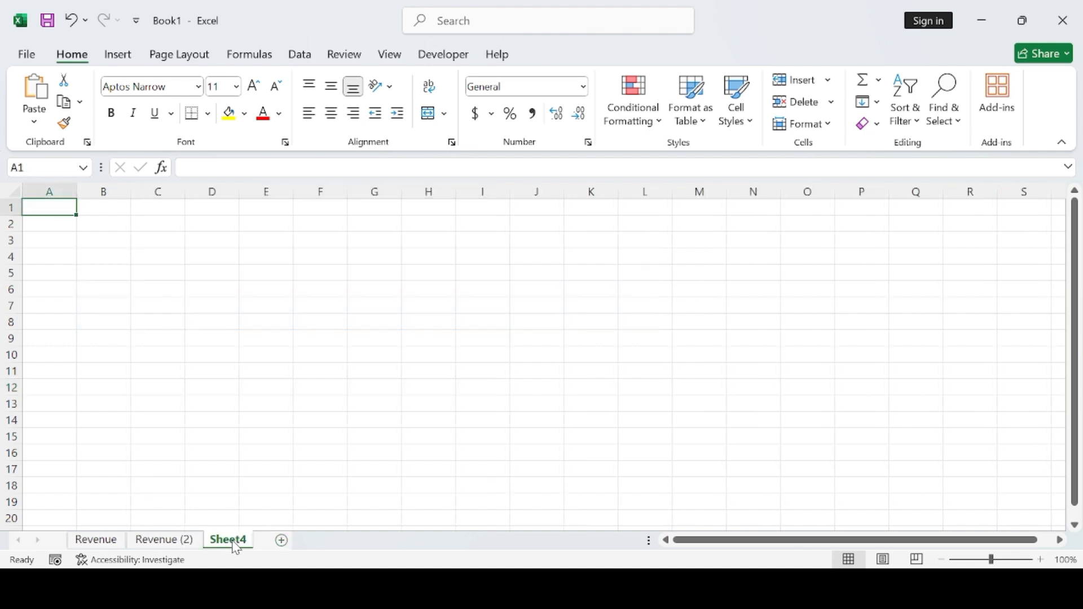
pyautogui.click(163, 540)
pyautogui.click(99, 542)
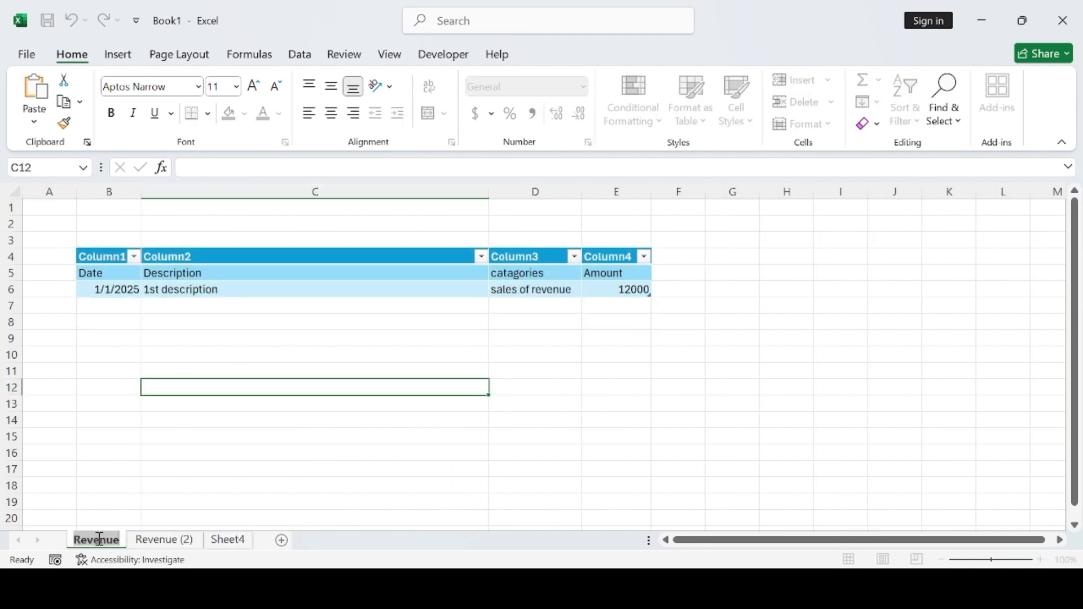
pyautogui.click(234, 543)
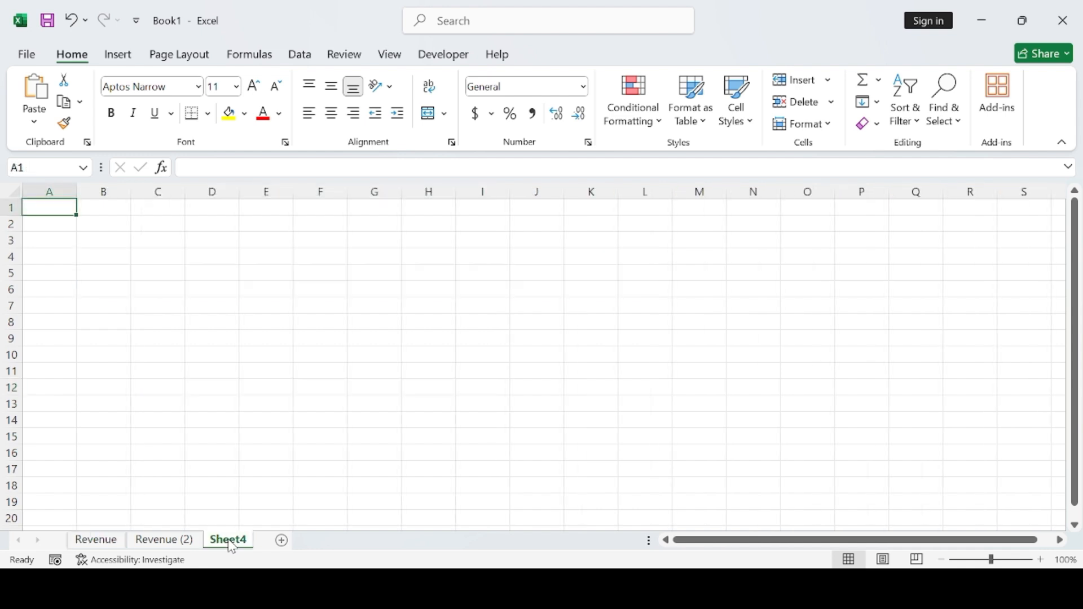
# Rename the new worksheet Pnl and move it before the Revenue sheet
pyautogui.doubleClick(229, 541)
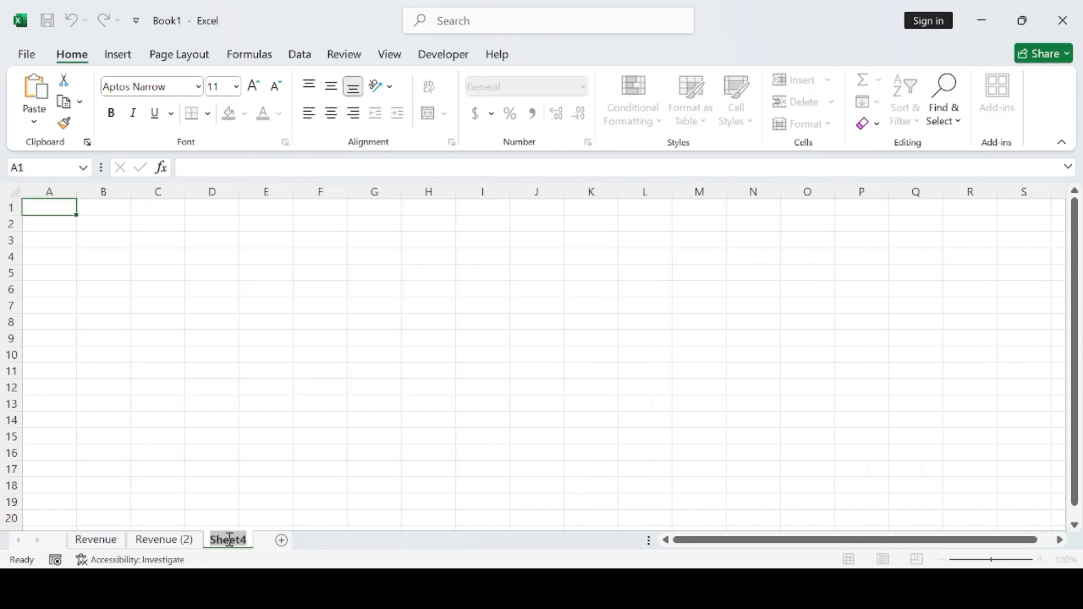
pyautogui.write('pnl')
pyautogui.press('BackSpace')
pyautogui.press('BackSpace')
pyautogui.press('BackSpace')
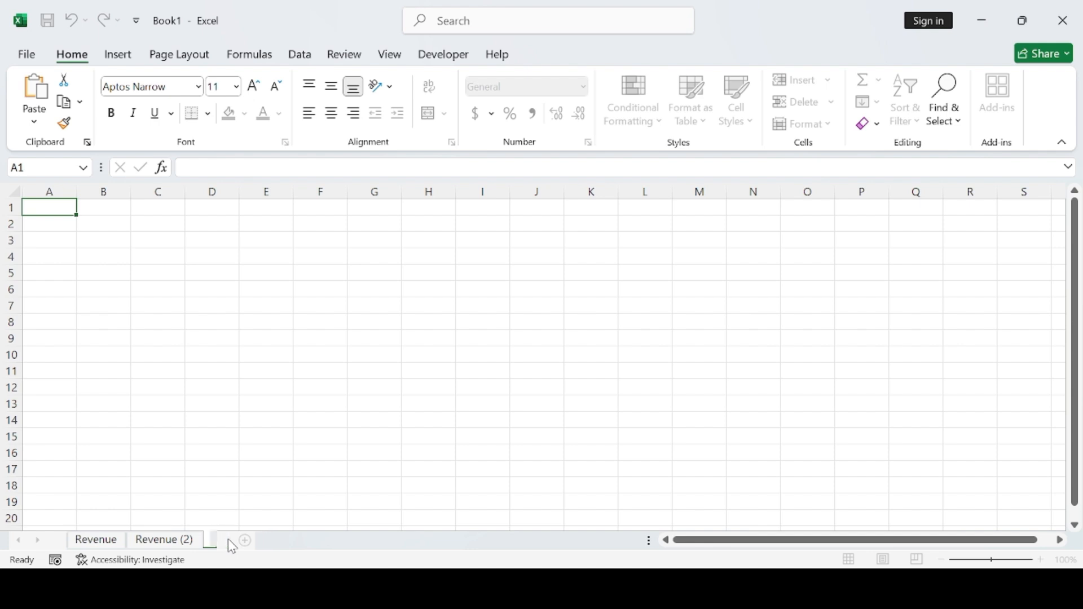
pyautogui.write('Pnl')
pyautogui.press('Return')
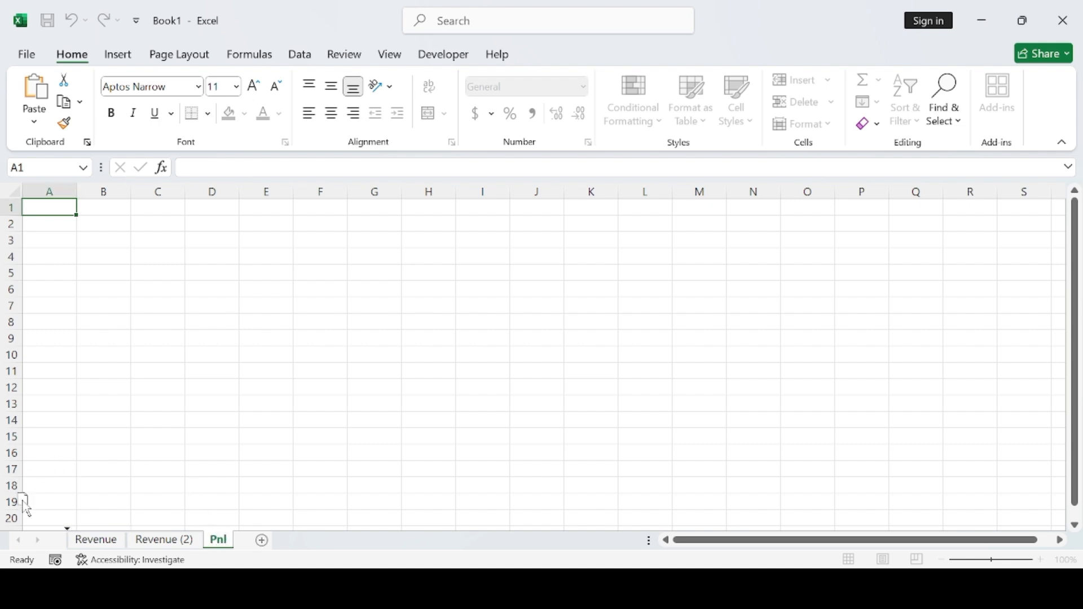
pyautogui.moveTo(26, 505); pyautogui.dragTo(70, 542)
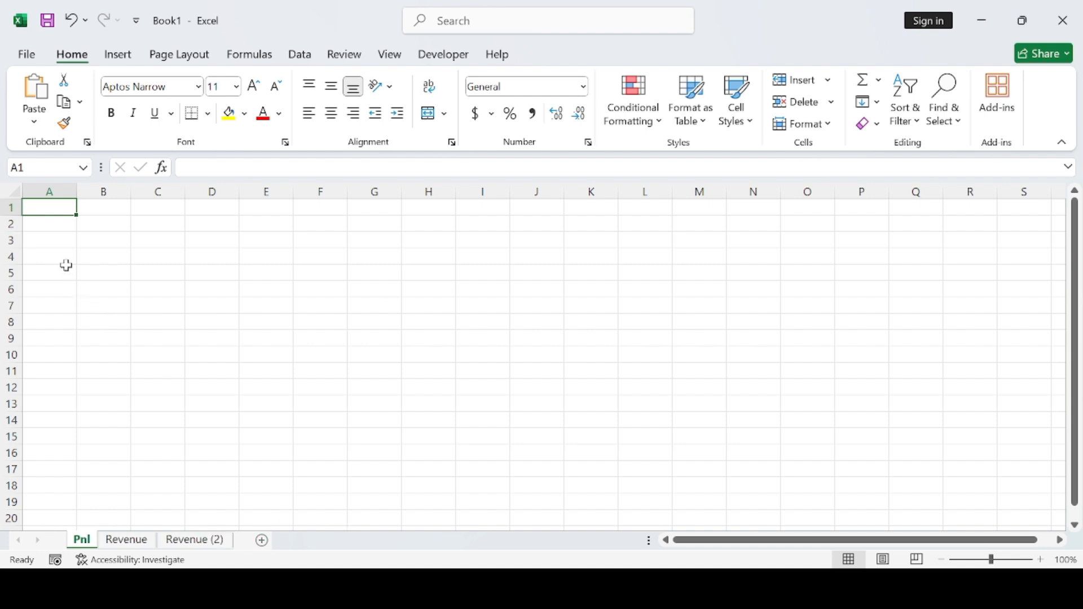
# Enter the headings Sales revenue in cell B7 and Cost of sales in cell B17 of the Pnl sheet
pyautogui.click(89, 238)
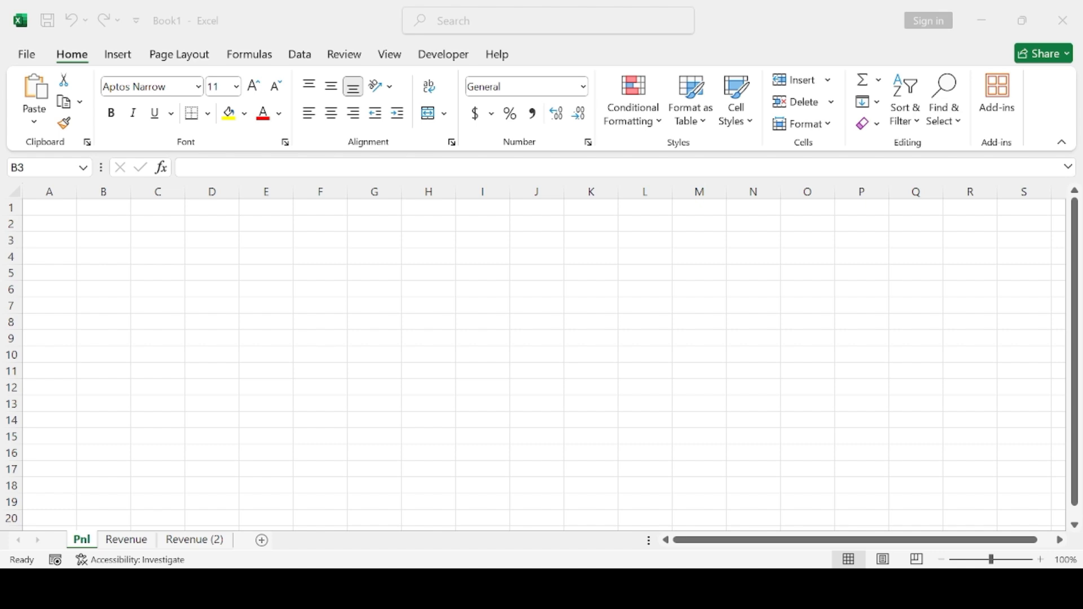
pyautogui.click(96, 306)
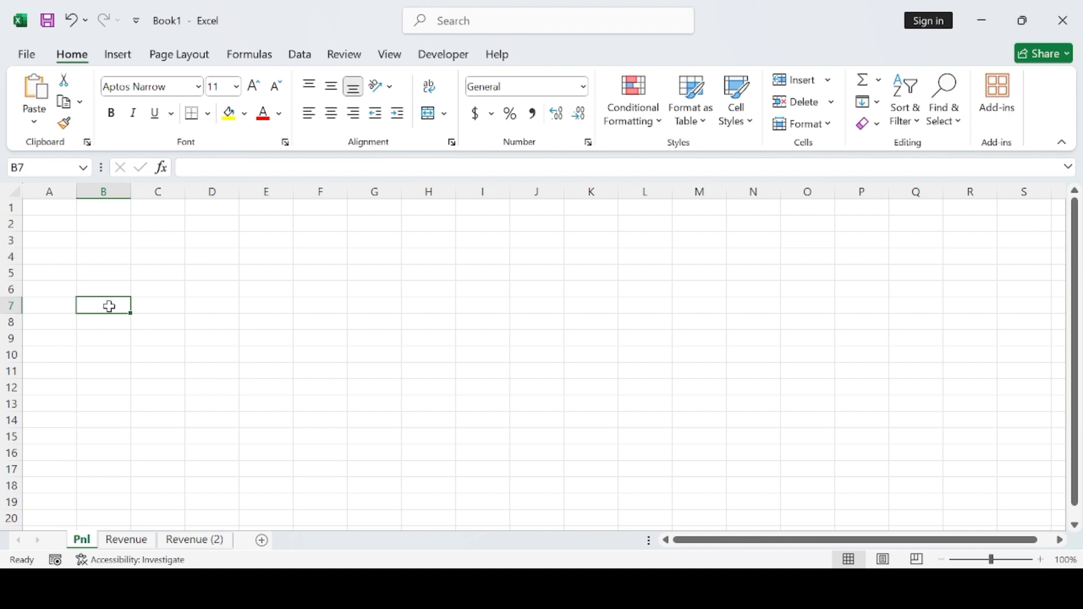
pyautogui.write('Sales')
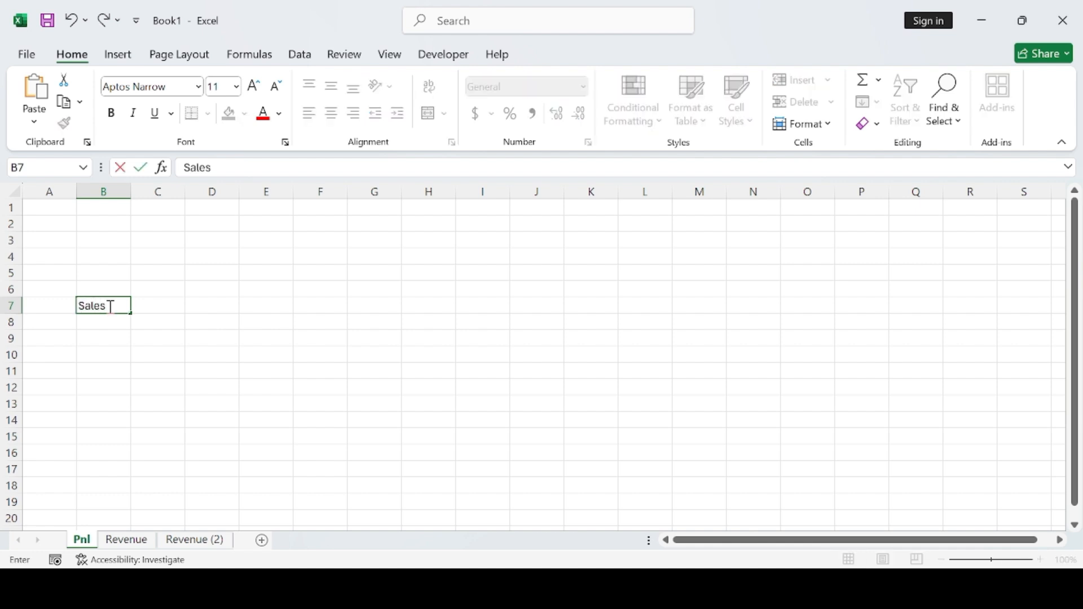
pyautogui.write(' revenue')
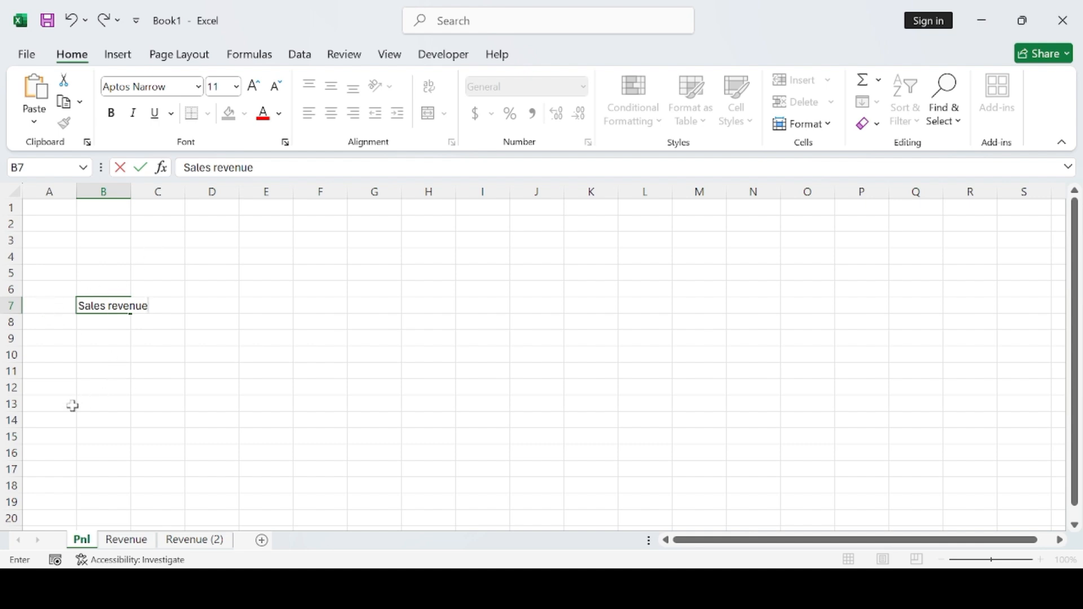
pyautogui.click(103, 468)
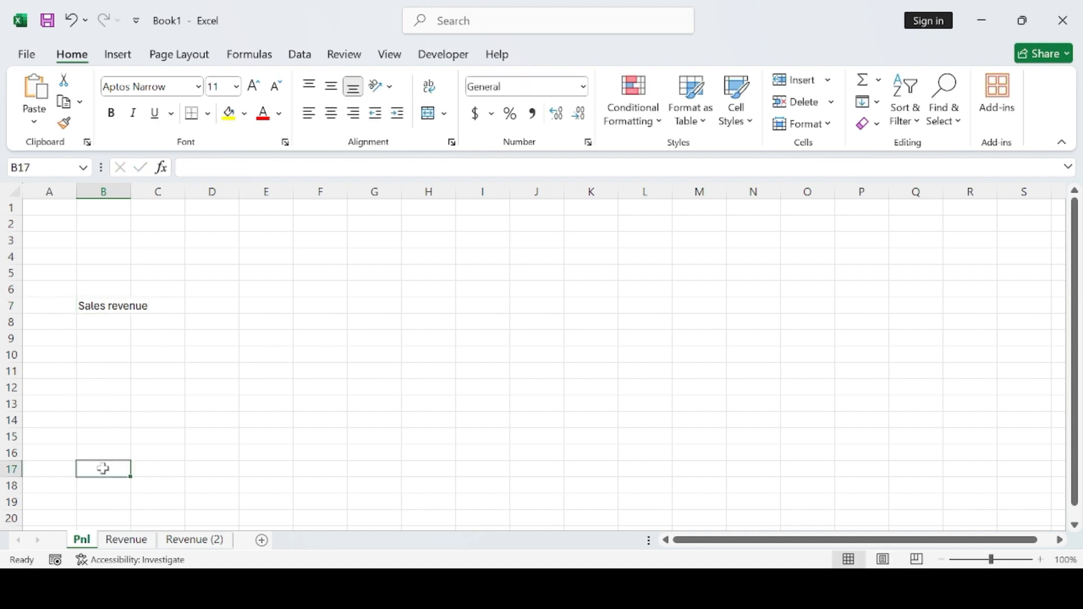
pyautogui.write('C')
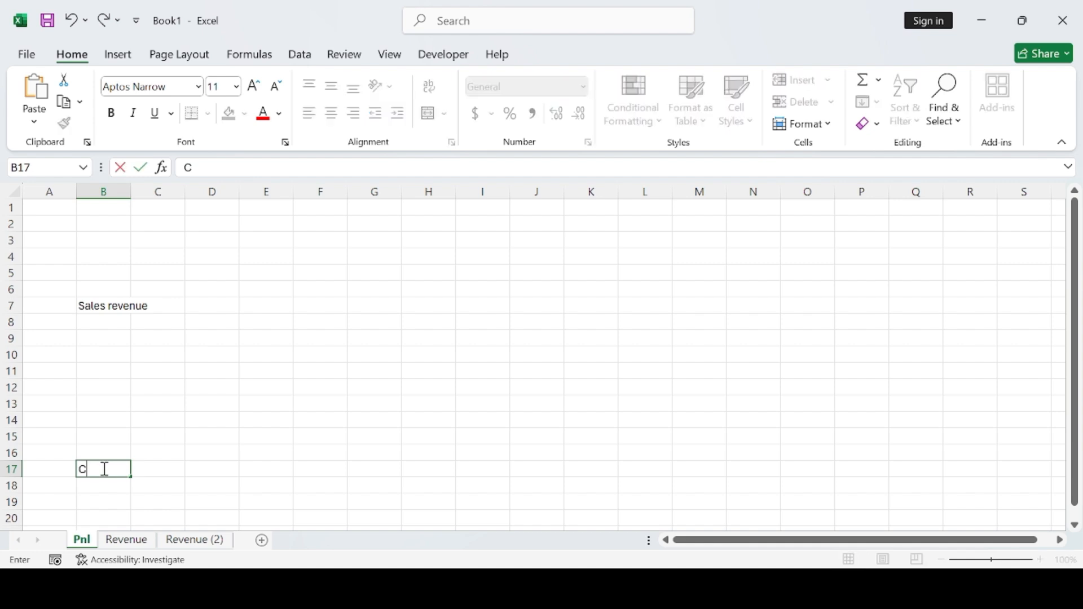
pyautogui.write('ost of sales')
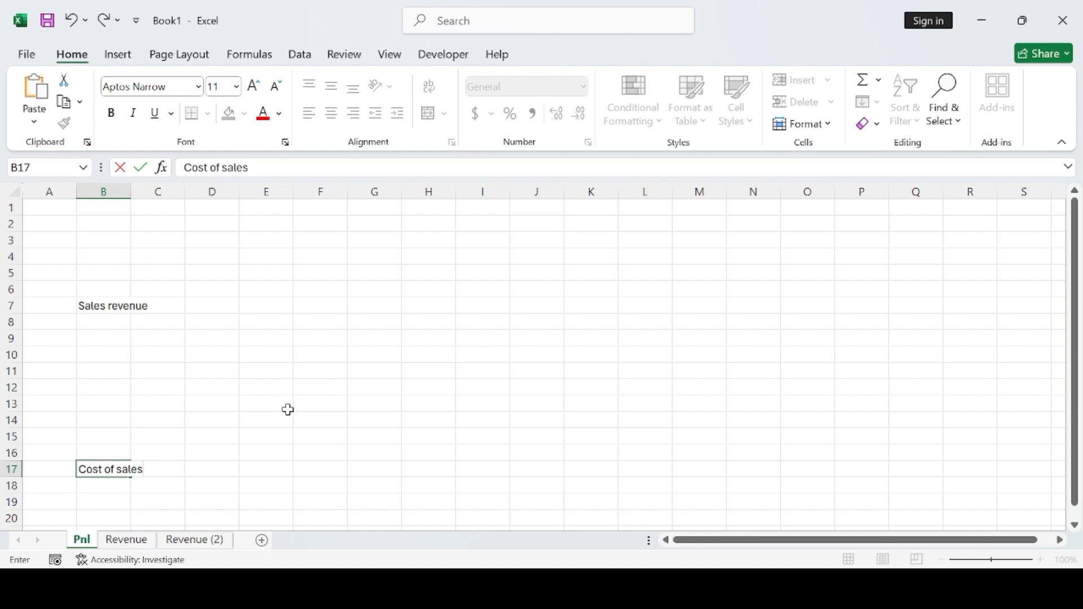
# Enter the heading Creating expenses in cell B31 of the Pnl sheet
pyautogui.scroll(-4, 319, 398)
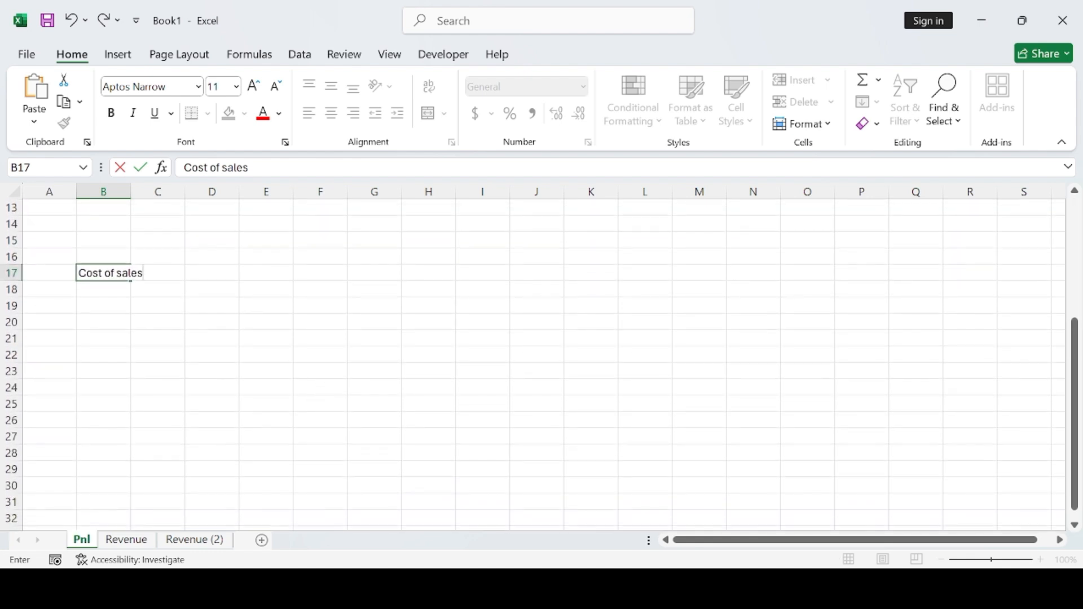
pyautogui.click(821, 588)
pyautogui.scroll(-3, 92, 452)
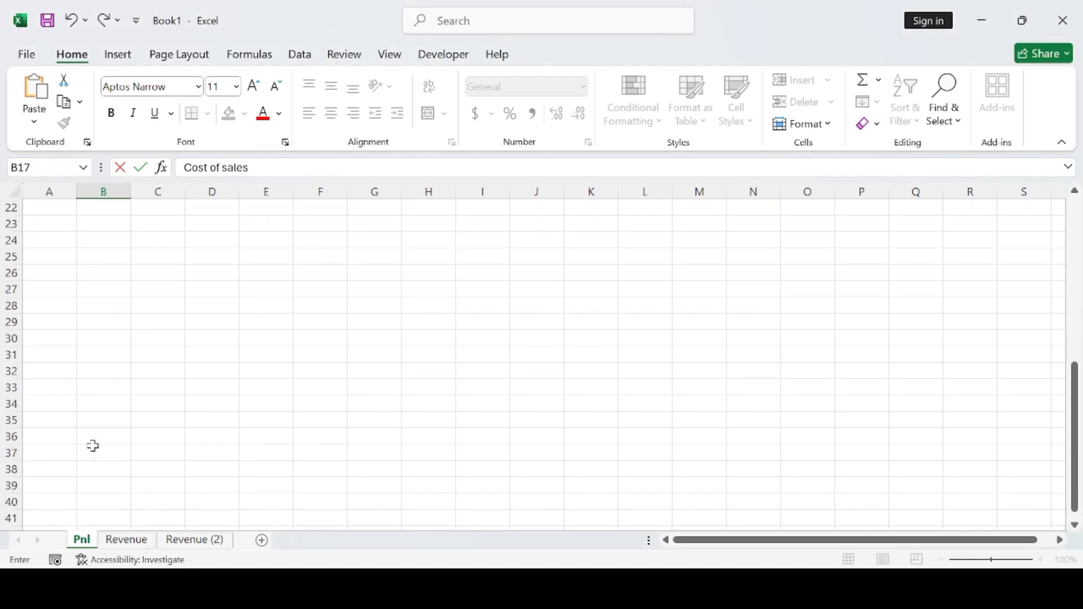
pyautogui.scroll(2, 127, 329)
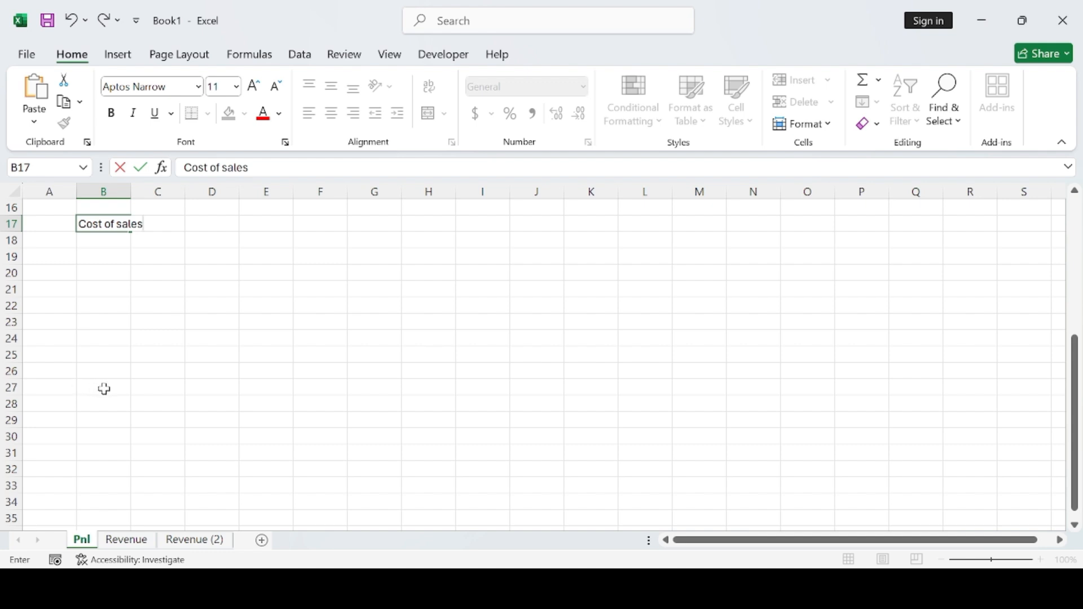
pyautogui.click(109, 423)
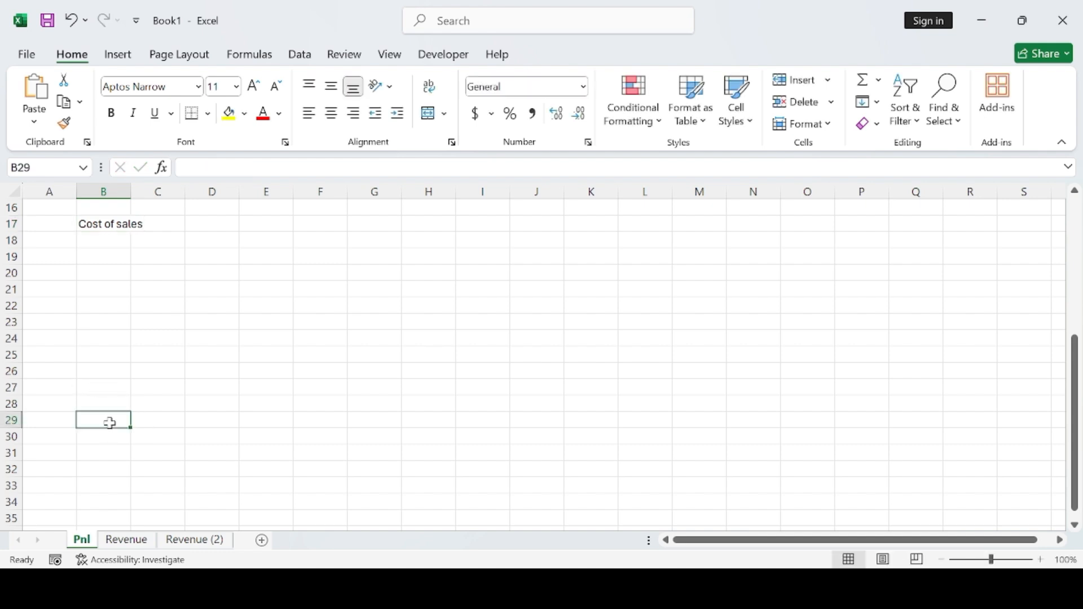
pyautogui.click(108, 459)
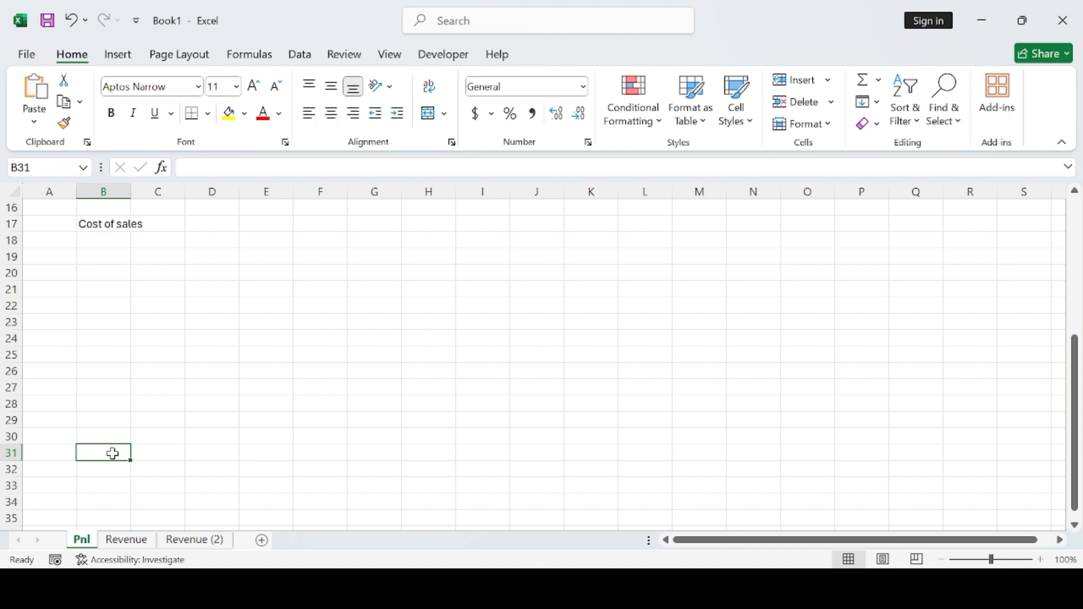
pyautogui.write('C')
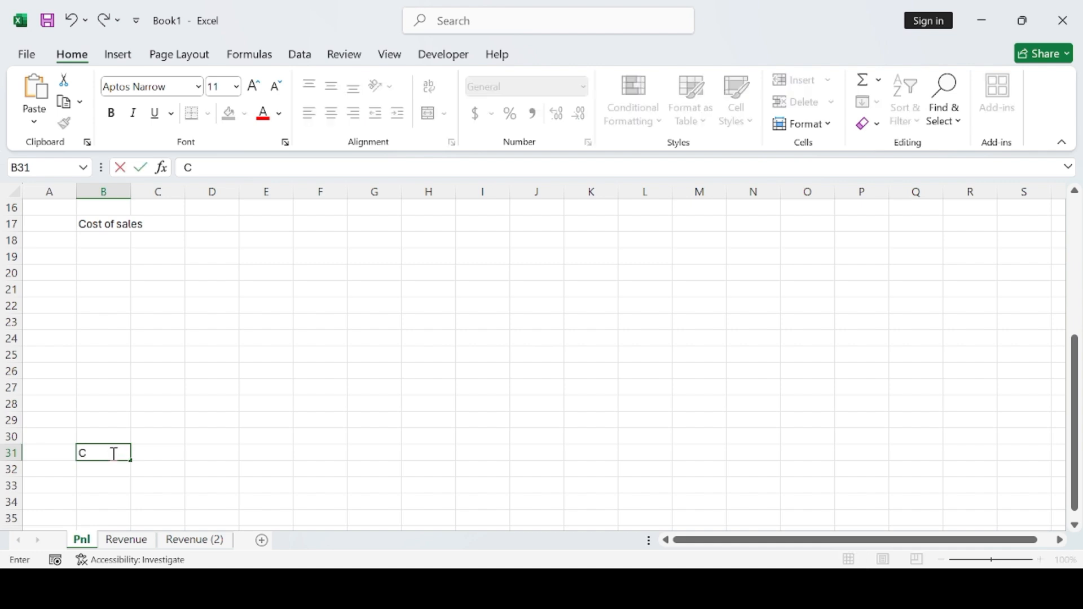
pyautogui.write('reating expe')
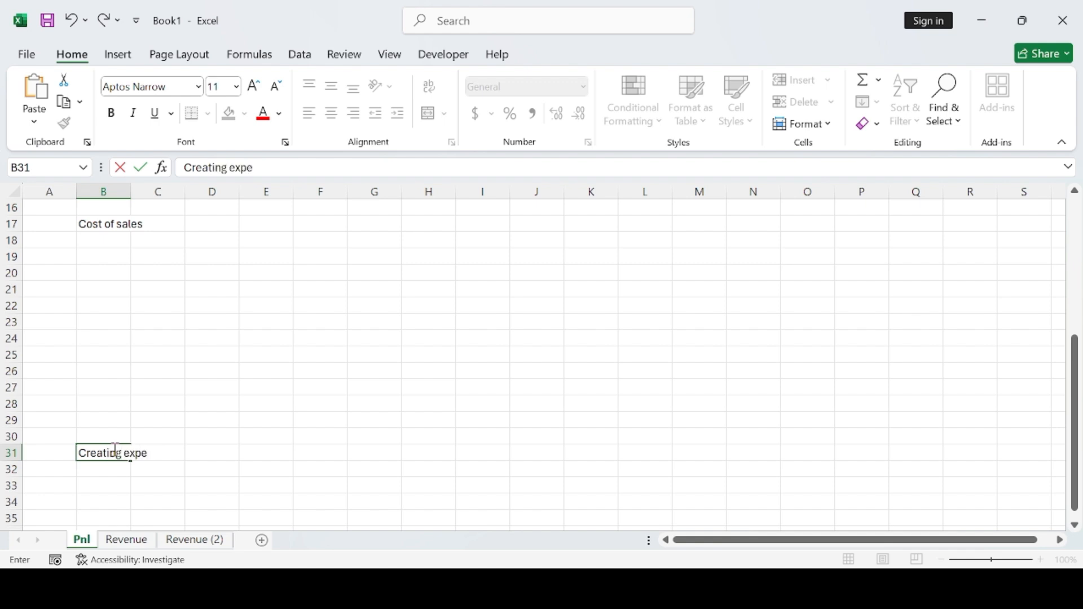
pyautogui.write('nses')
# Enter the heading Net profit with a capital N in cell B40 of the Pnl sheet
pyautogui.scroll(-2, 288, 373)
pyautogui.scroll(-1, 215, 416)
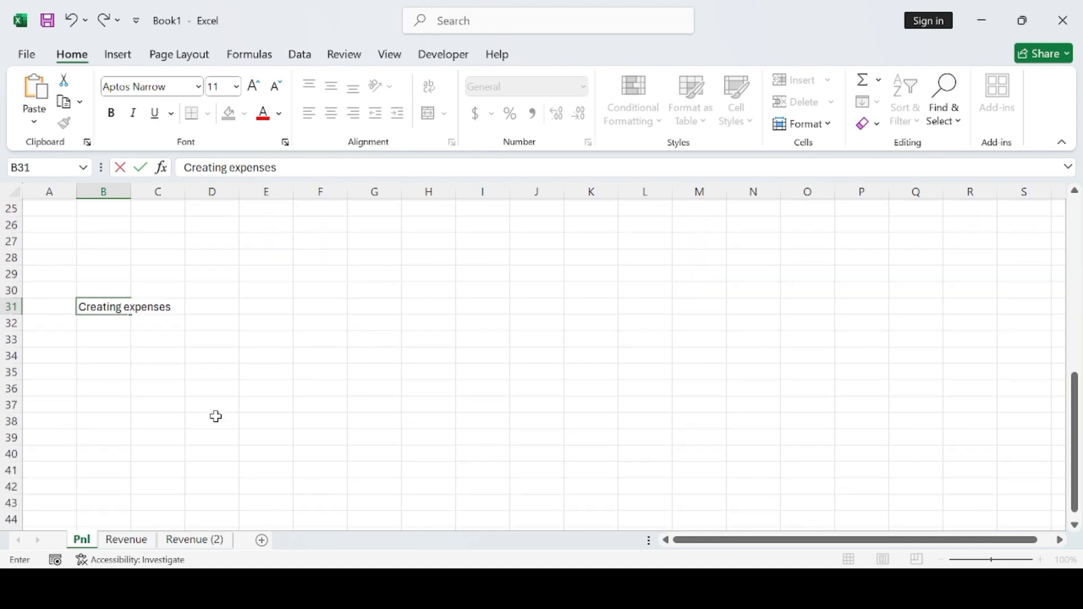
pyautogui.click(107, 452)
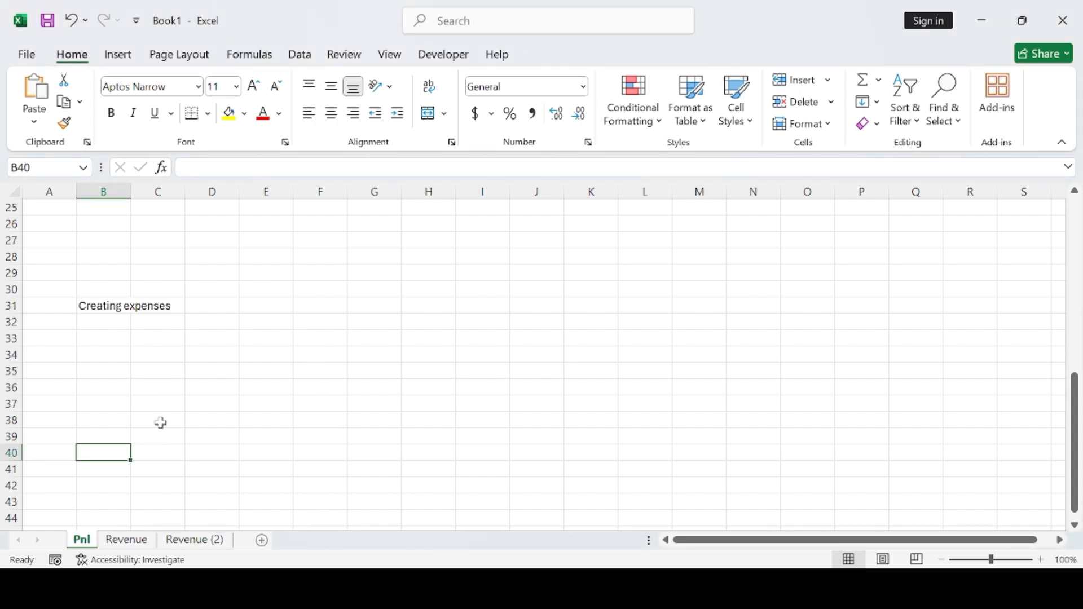
pyautogui.scroll(-1, 96, 379)
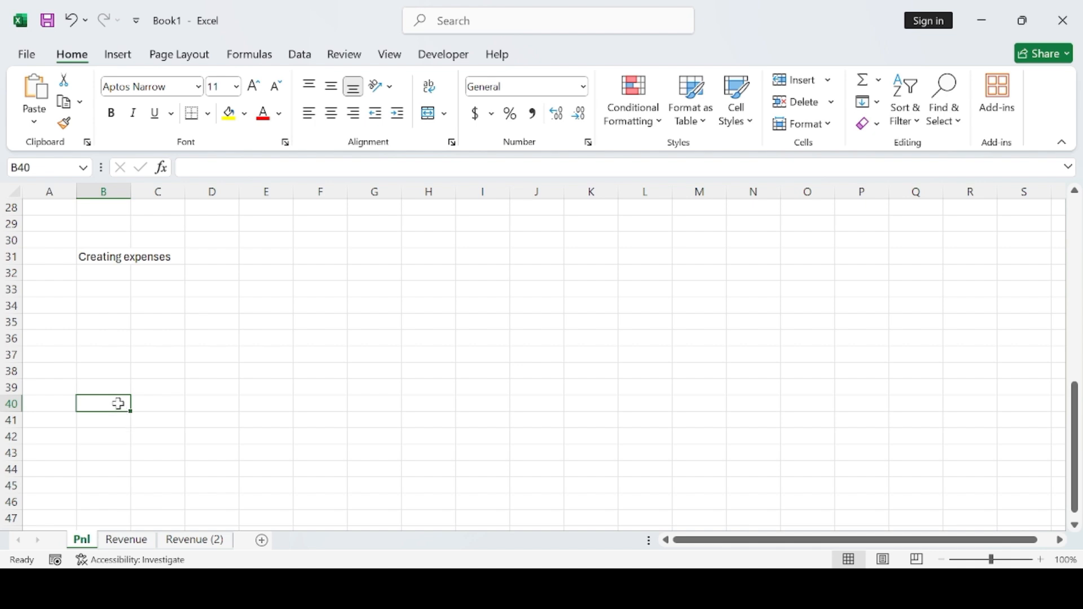
pyautogui.write('net')
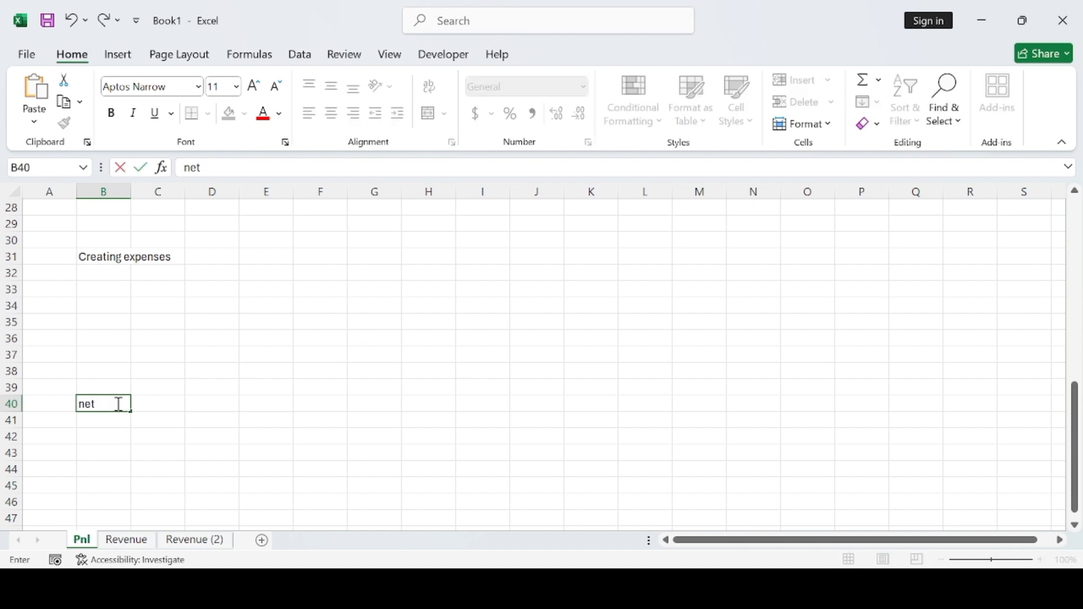
pyautogui.write(' prof')
pyautogui.press('BackSpace')
pyautogui.press('BackSpace')
pyautogui.press('BackSpace')
pyautogui.press('BackSpace')
pyautogui.press('BackSpace')
pyautogui.press('BackSpace')
pyautogui.press('BackSpace')
pyautogui.press('BackSpace')
pyautogui.write('Net profit')
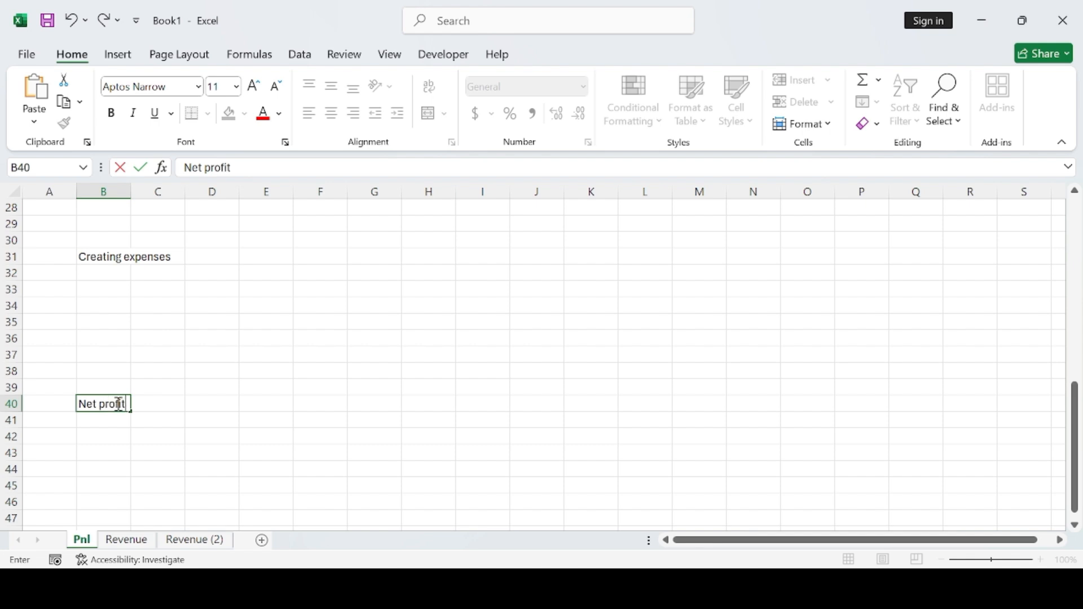
# Review the section headings on the Pnl sheet, then open the Revenue sheet
pyautogui.scroll(6, 541, 348)
pyautogui.scroll(3, 540, 350)
pyautogui.scroll(-4, 527, 353)
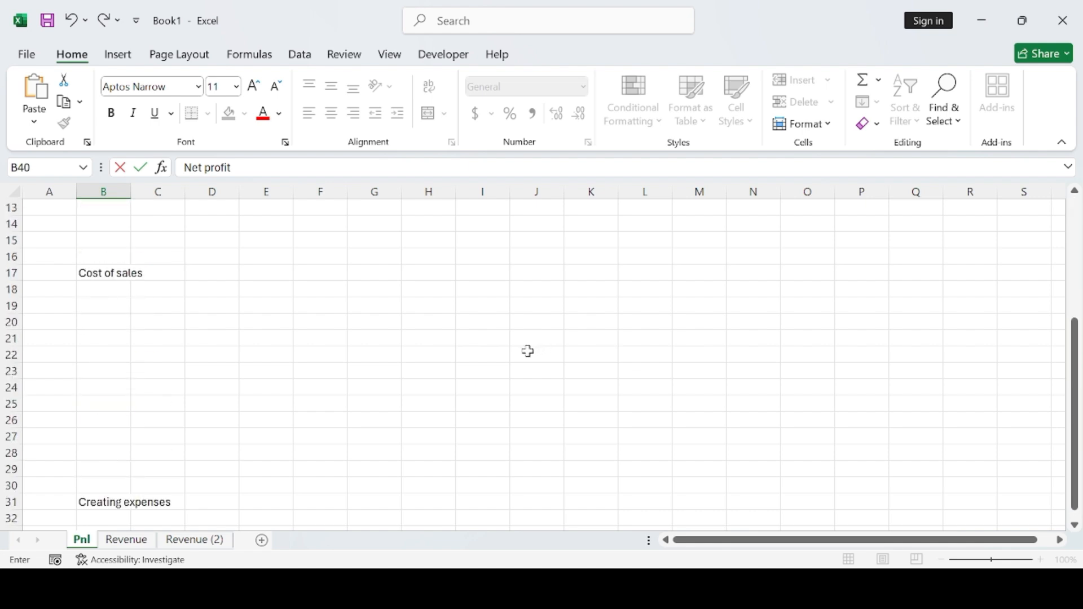
pyautogui.scroll(-5, 324, 367)
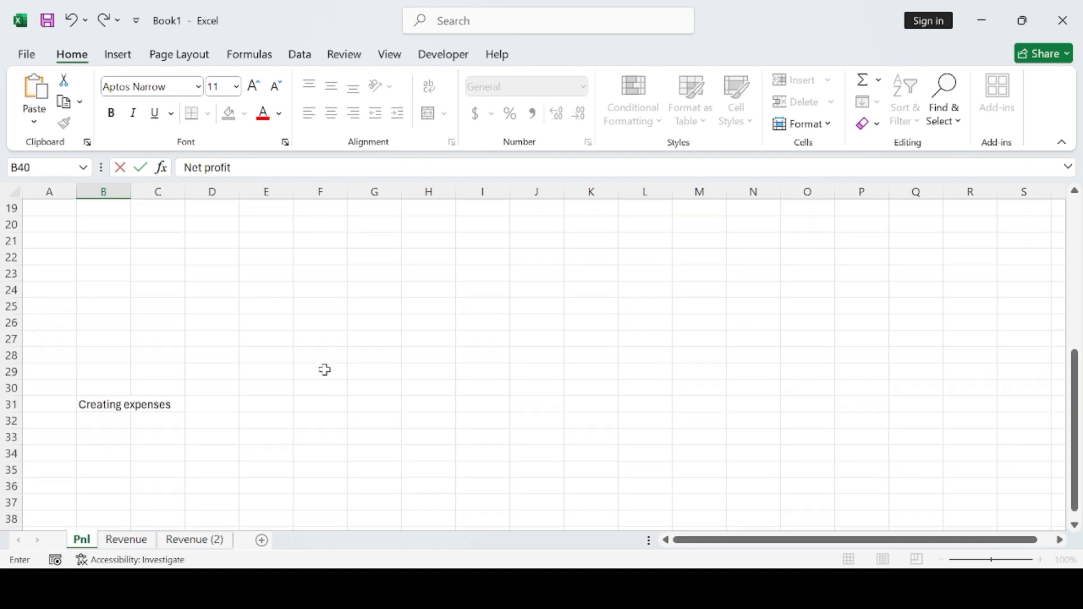
pyautogui.click(143, 541)
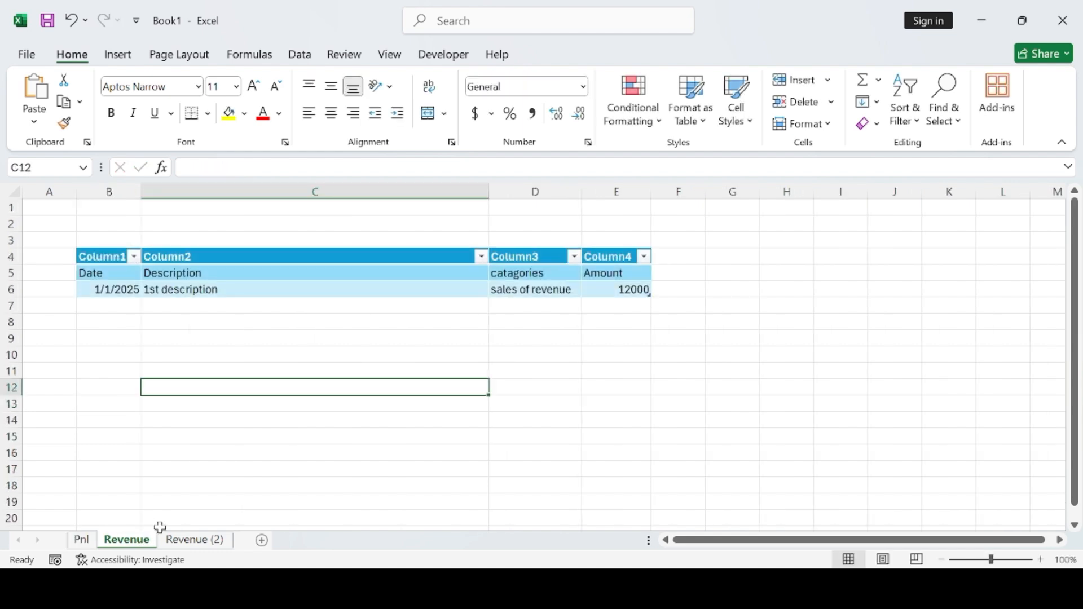
# Compare the Revenue and Revenue (2) sheets, and rename the Revenue (2) sheet as Expenses
pyautogui.click(769, 370)
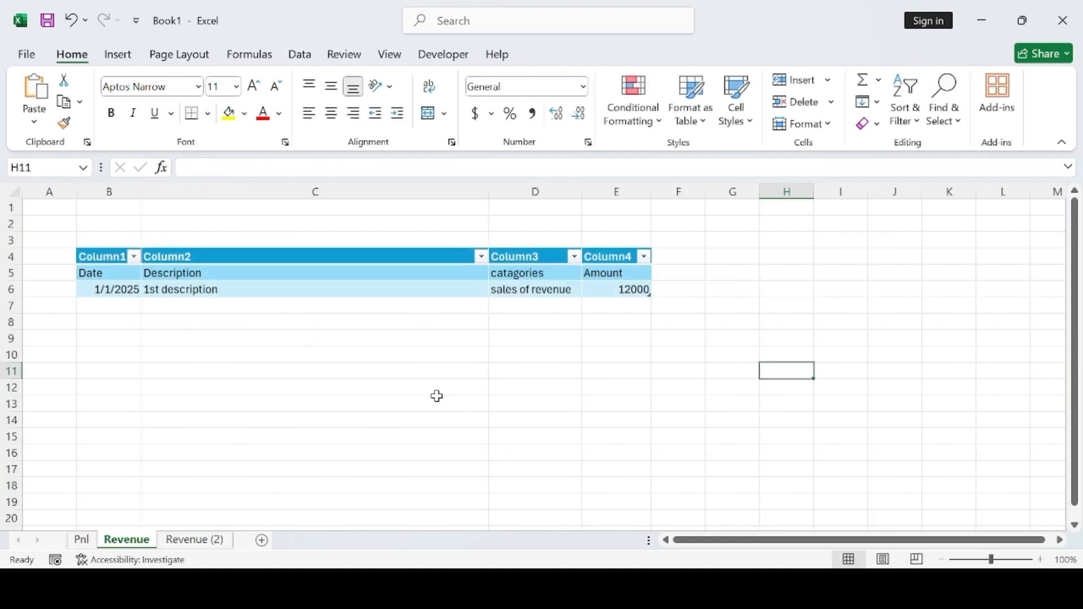
pyautogui.click(195, 541)
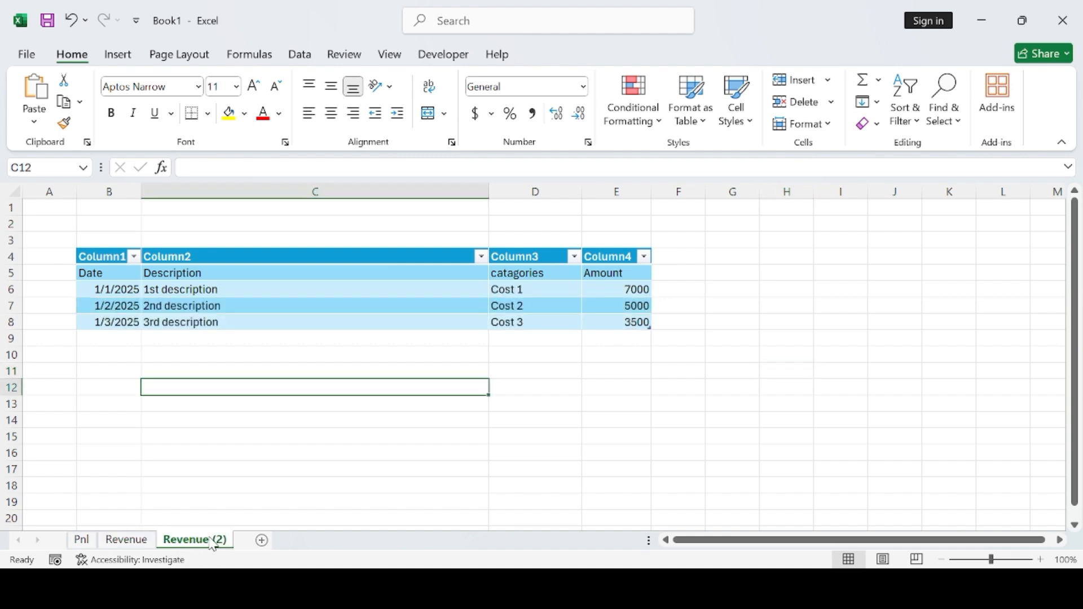
pyautogui.click(127, 541)
pyautogui.click(189, 542)
pyautogui.doubleClick(187, 543)
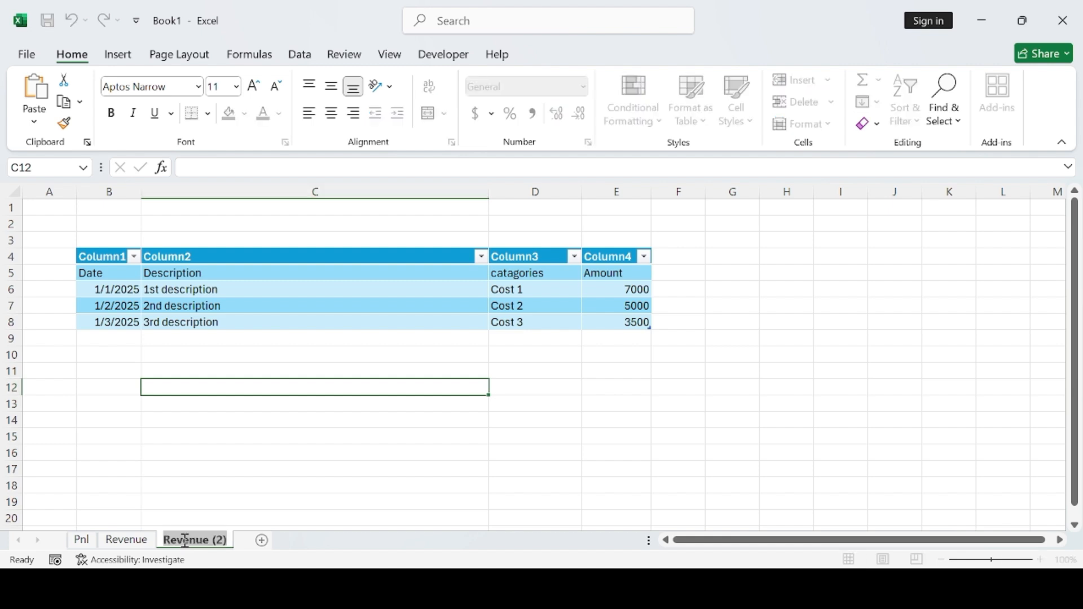
pyautogui.press('BackSpace')
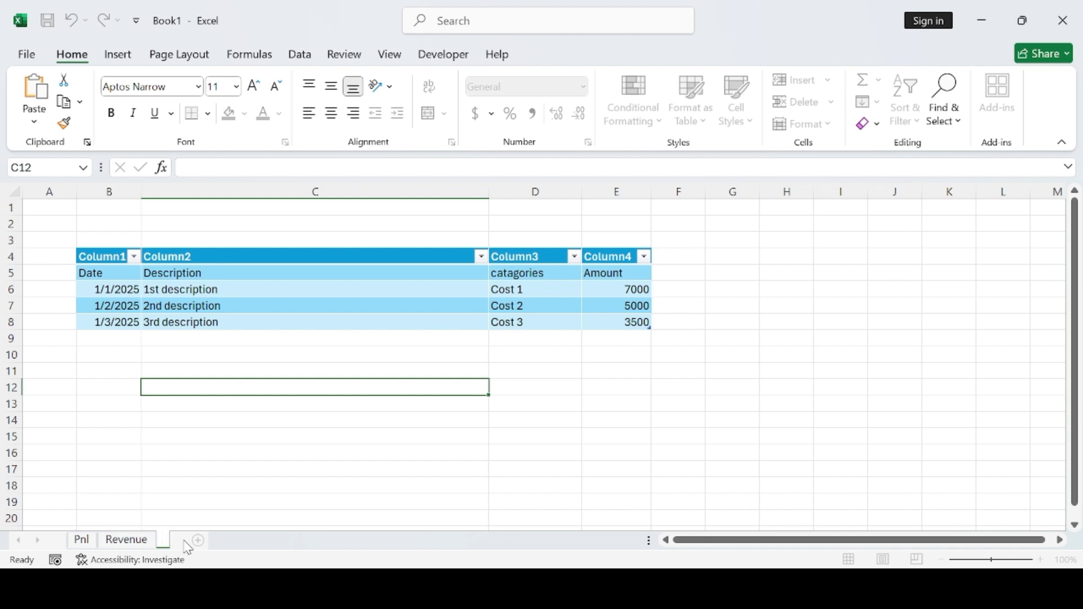
pyautogui.write('Expe')
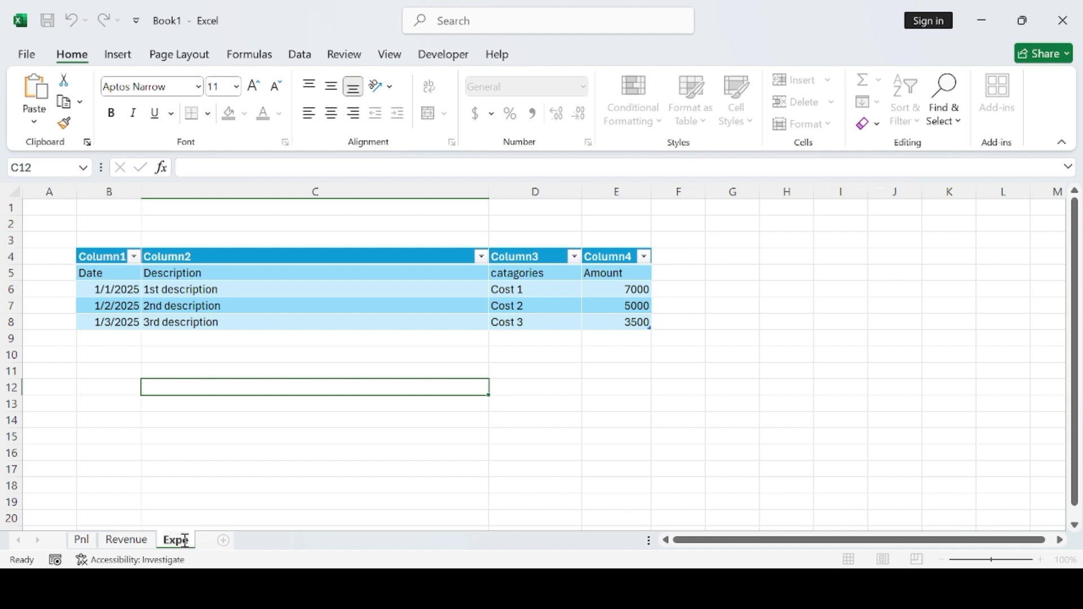
pyautogui.write('nses')
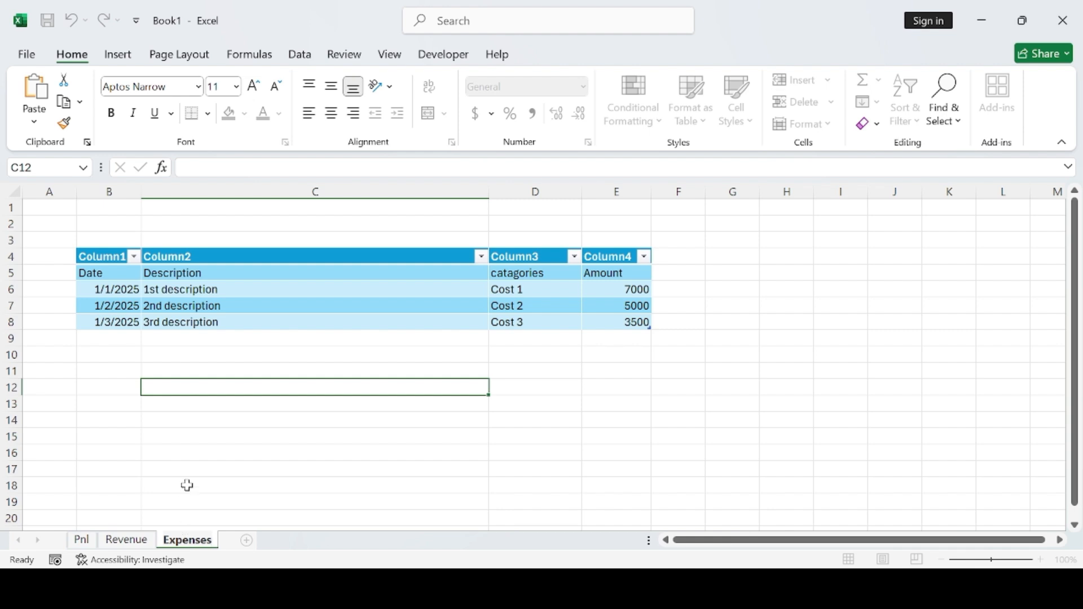
pyautogui.click(450, 522)
# Look through the Pnl, Revenue and Expenses sheets, then select cell B8 below the Sales revenue heading on the Pnl sheet
pyautogui.click(82, 543)
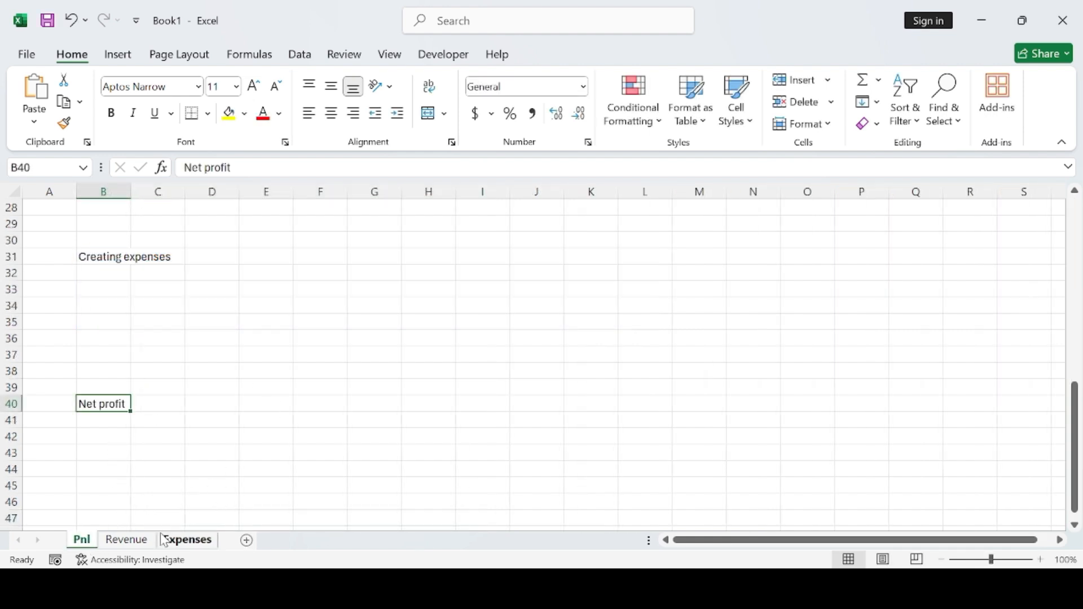
pyautogui.click(127, 540)
pyautogui.click(169, 542)
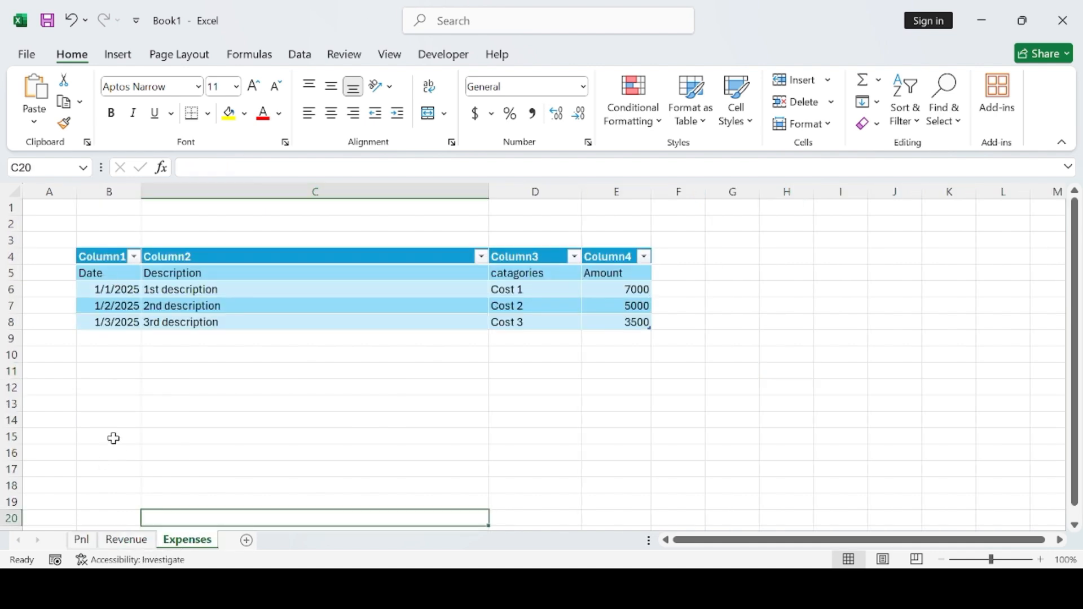
pyautogui.click(82, 540)
pyautogui.scroll(9, 283, 452)
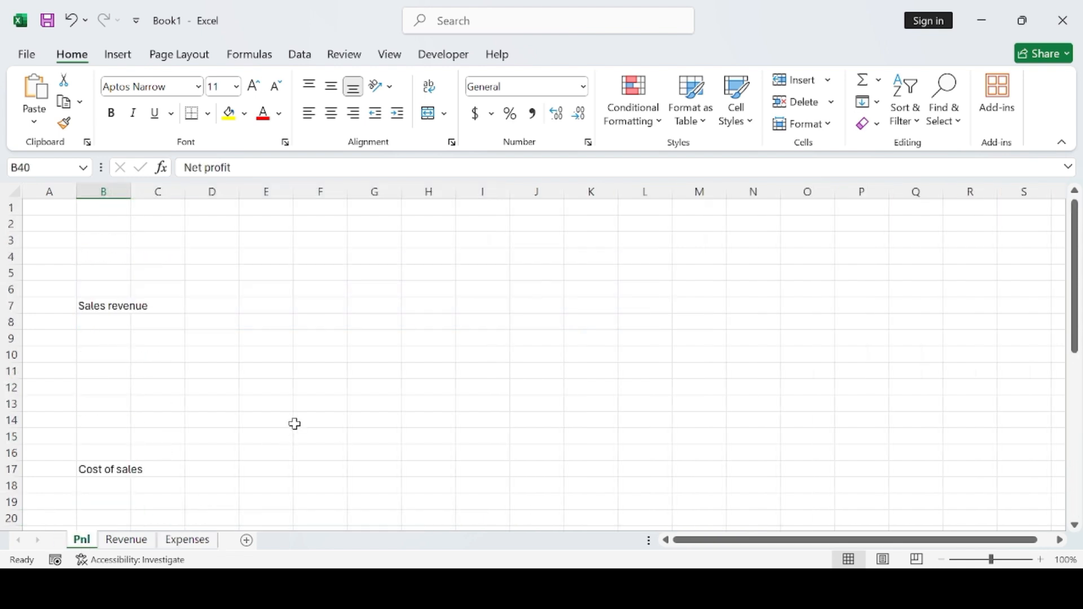
pyautogui.click(112, 319)
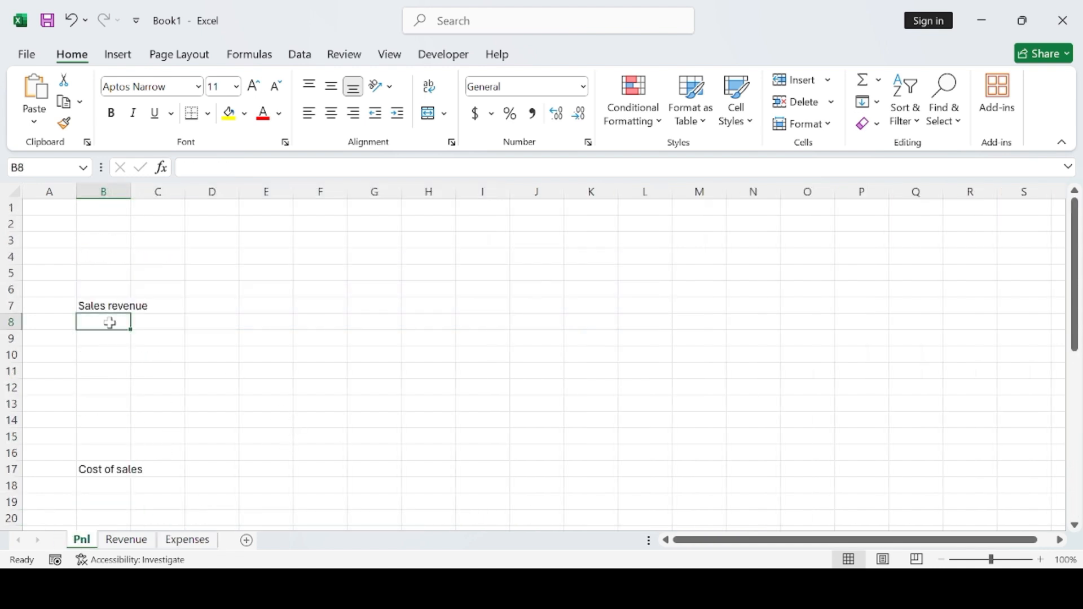